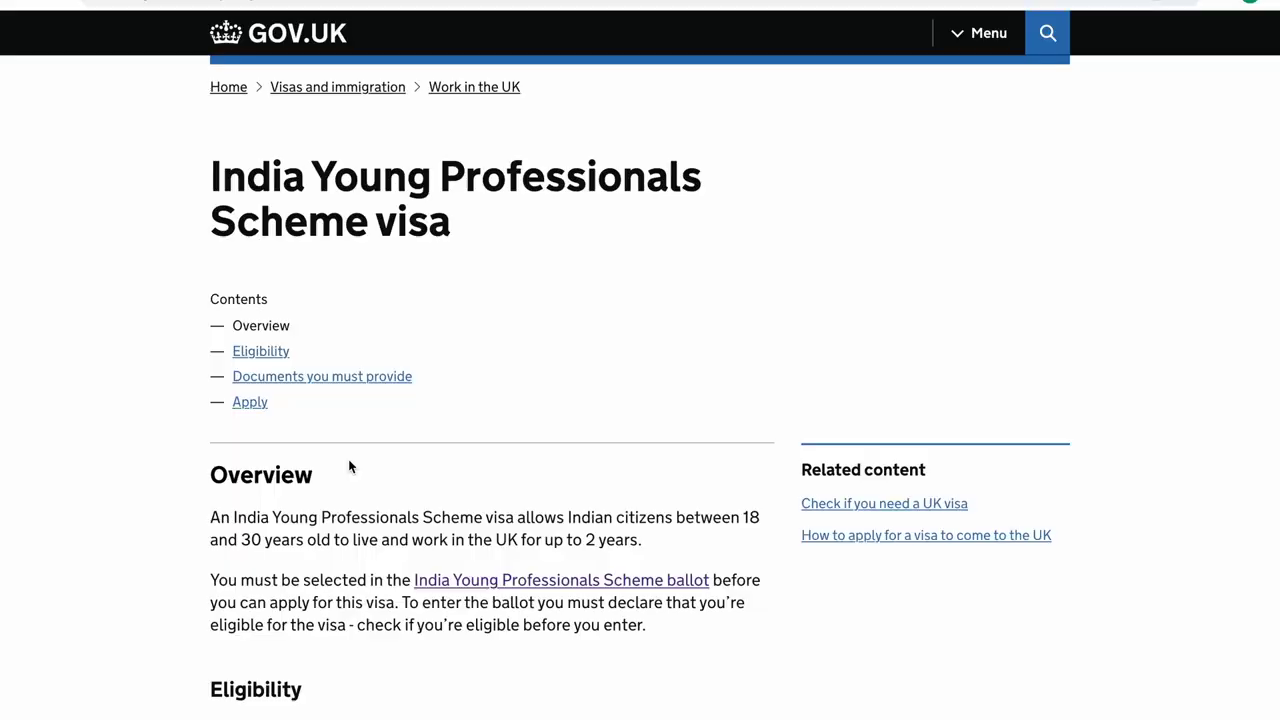
Step: Open the India Young Professionals Scheme ballot guidance and scroll to the ballot entry link
scroll(349, 466, down, 3)
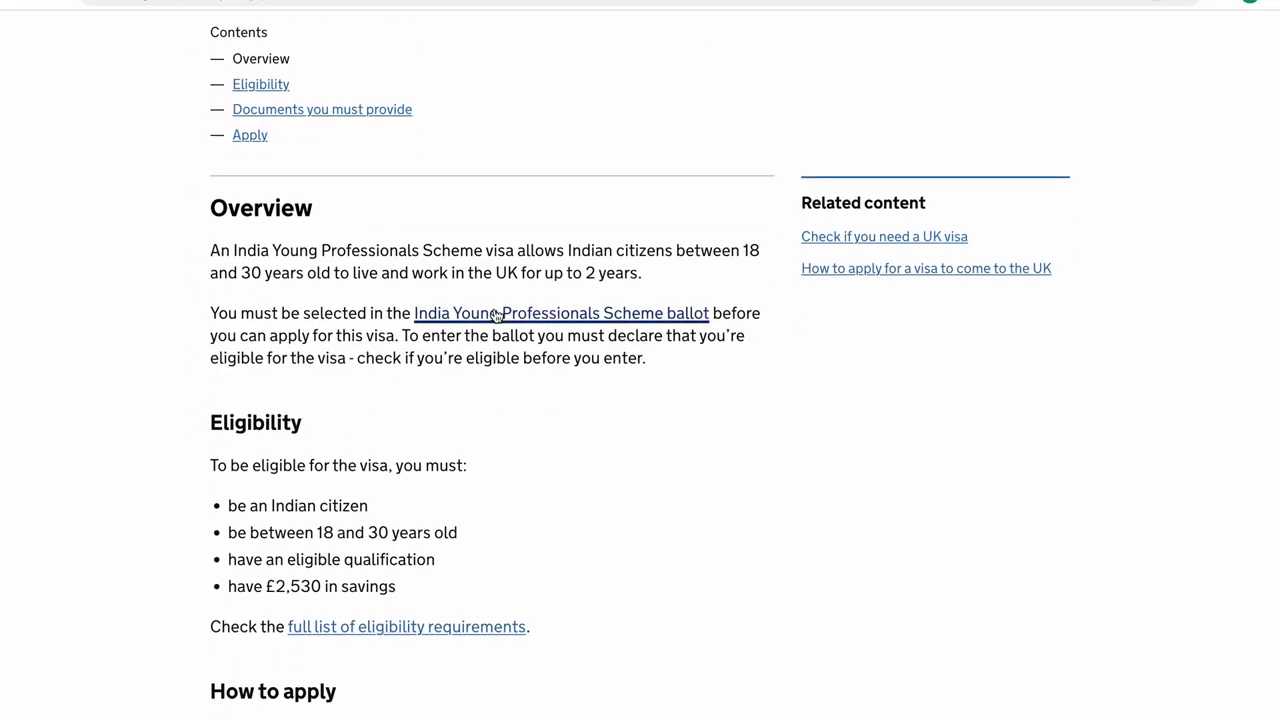
click(495, 320)
scroll(413, 590, down, 3)
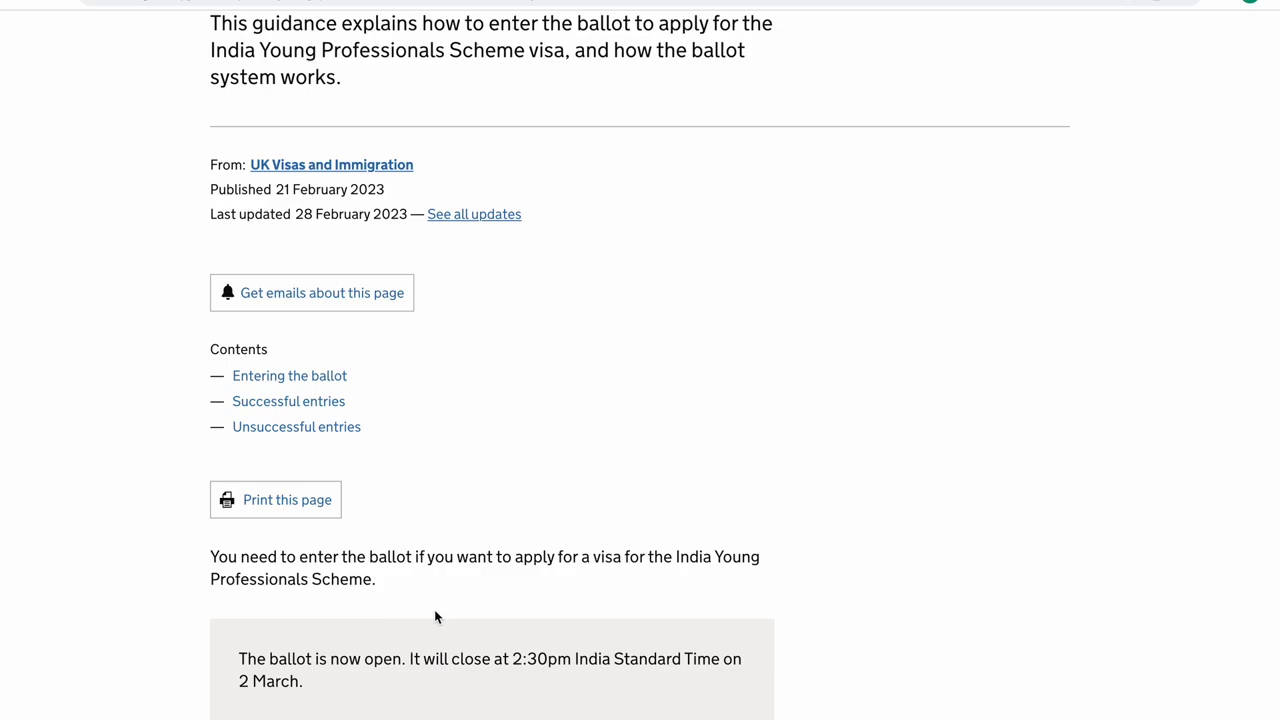
scroll(434, 609, down, 3)
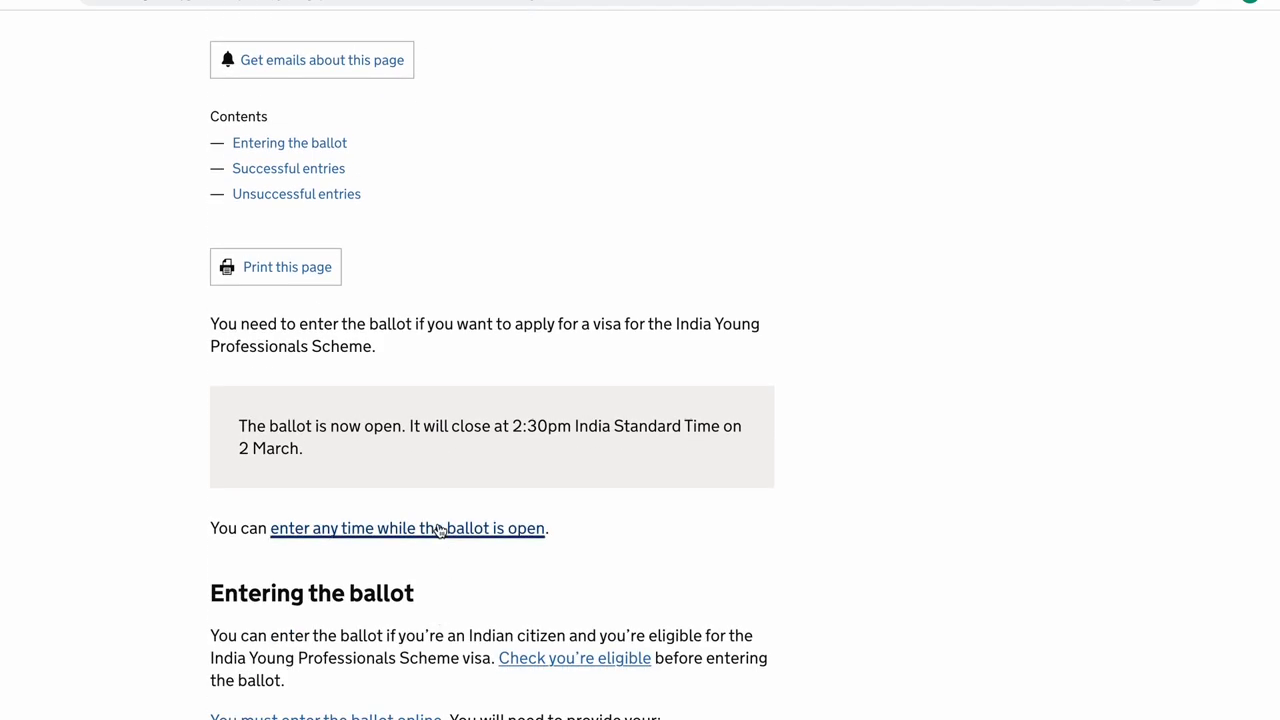
Step: Enter the ballot and wait in the queue until it is your turn to be redirected
click(497, 529)
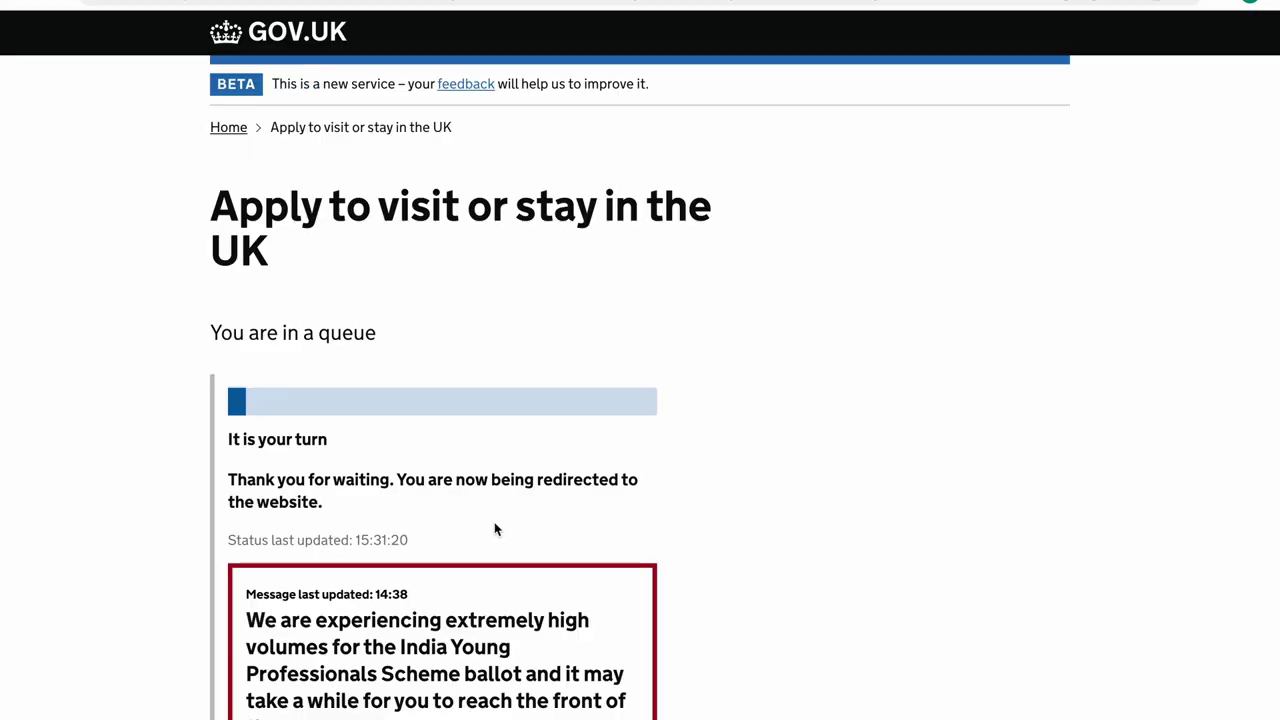
scroll(494, 528, down, 2)
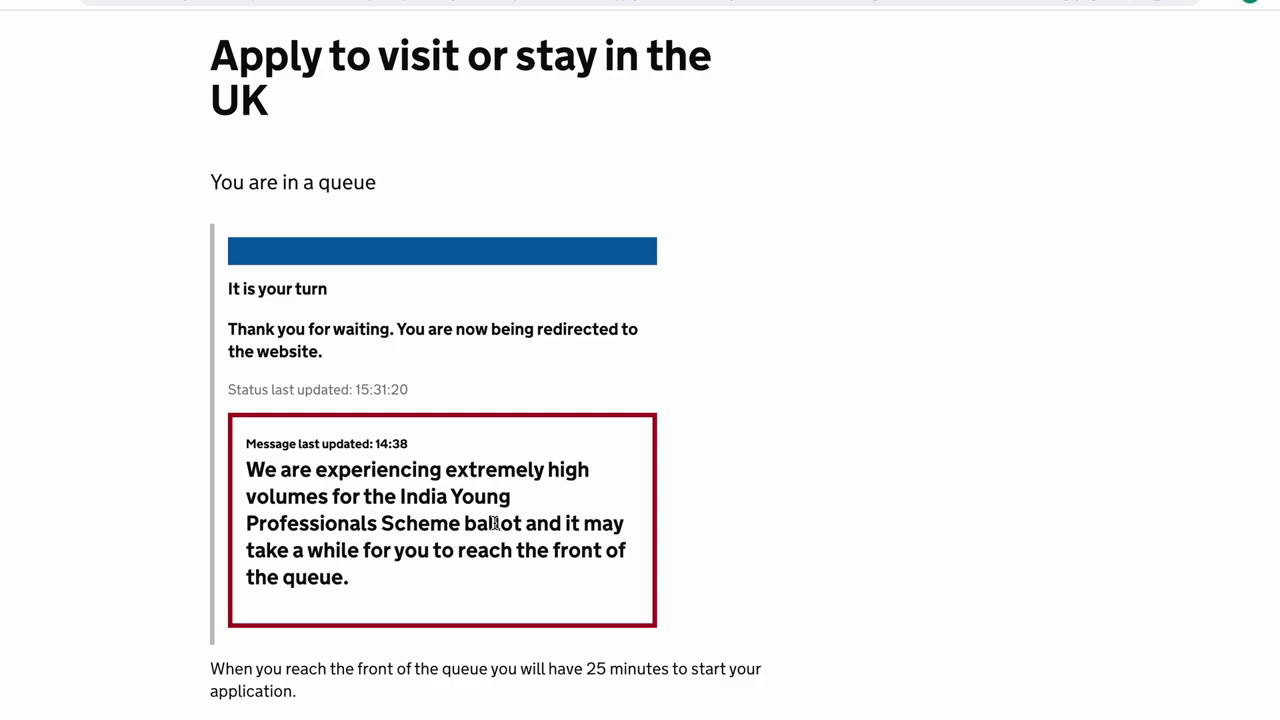
scroll(494, 523, down, 2)
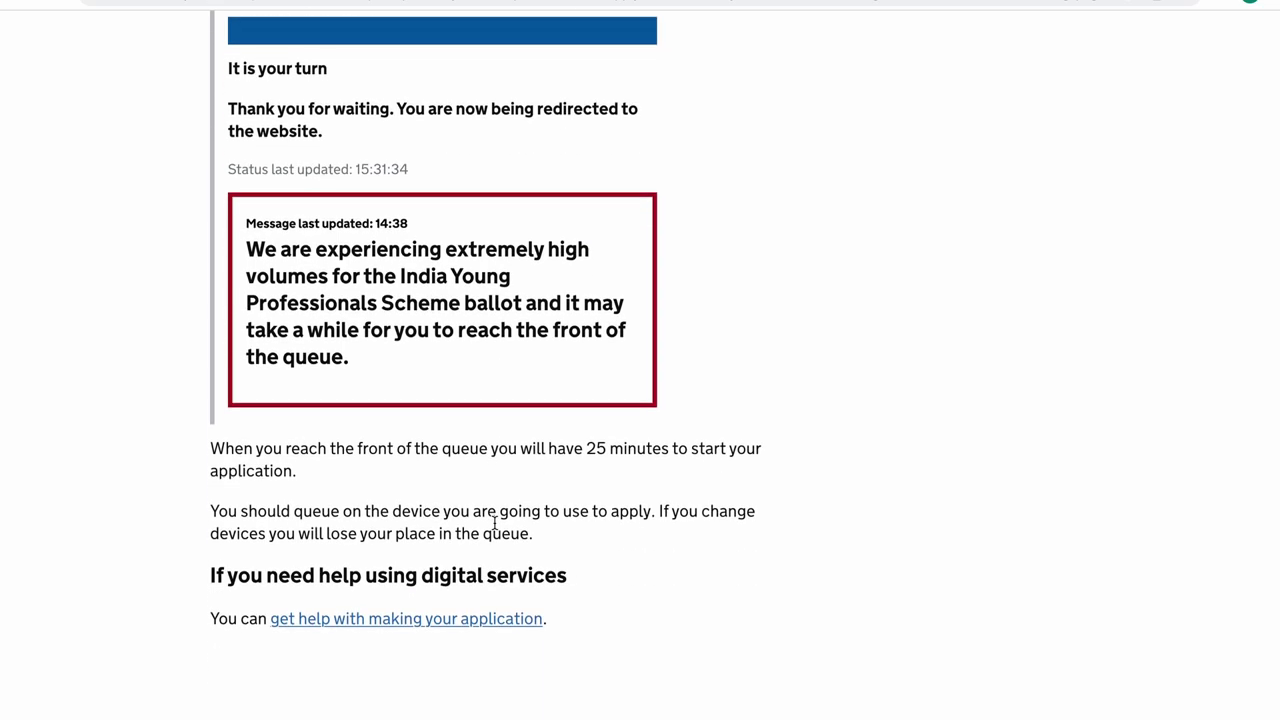
scroll(494, 523, up, 3)
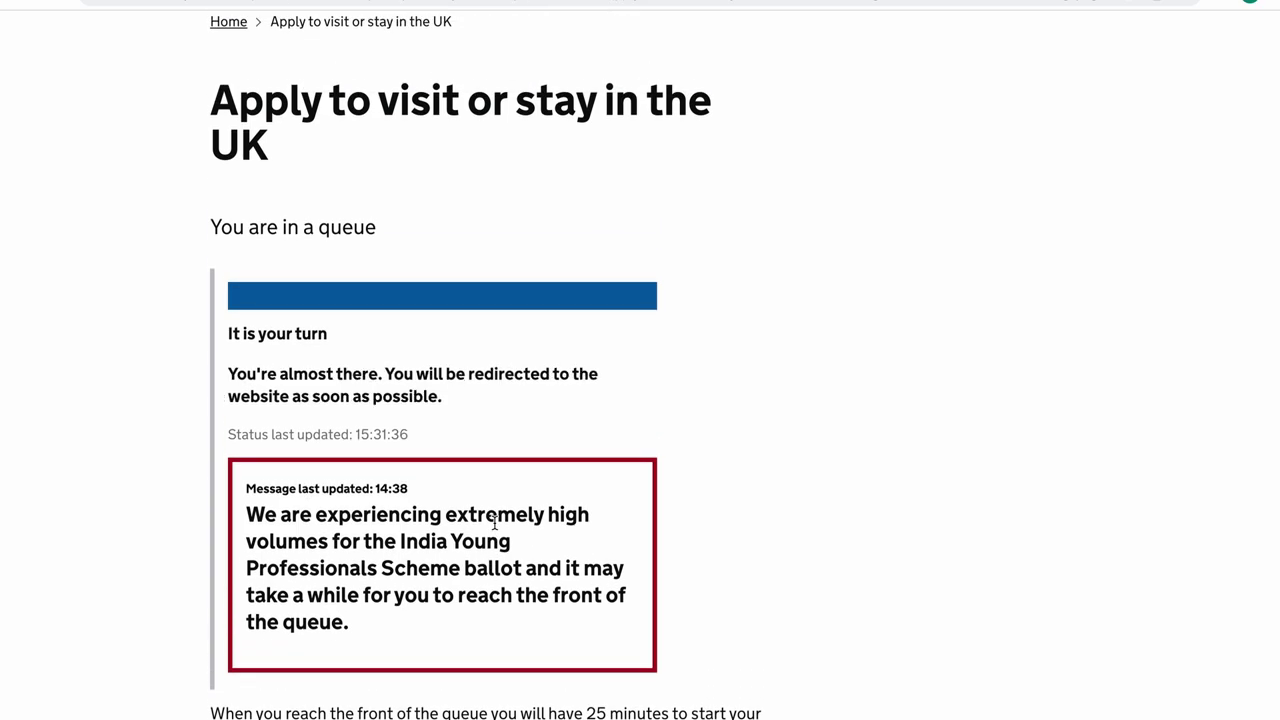
Step: Start creating a UK Visas and Immigration account for Myself
scroll(494, 529, down, 1)
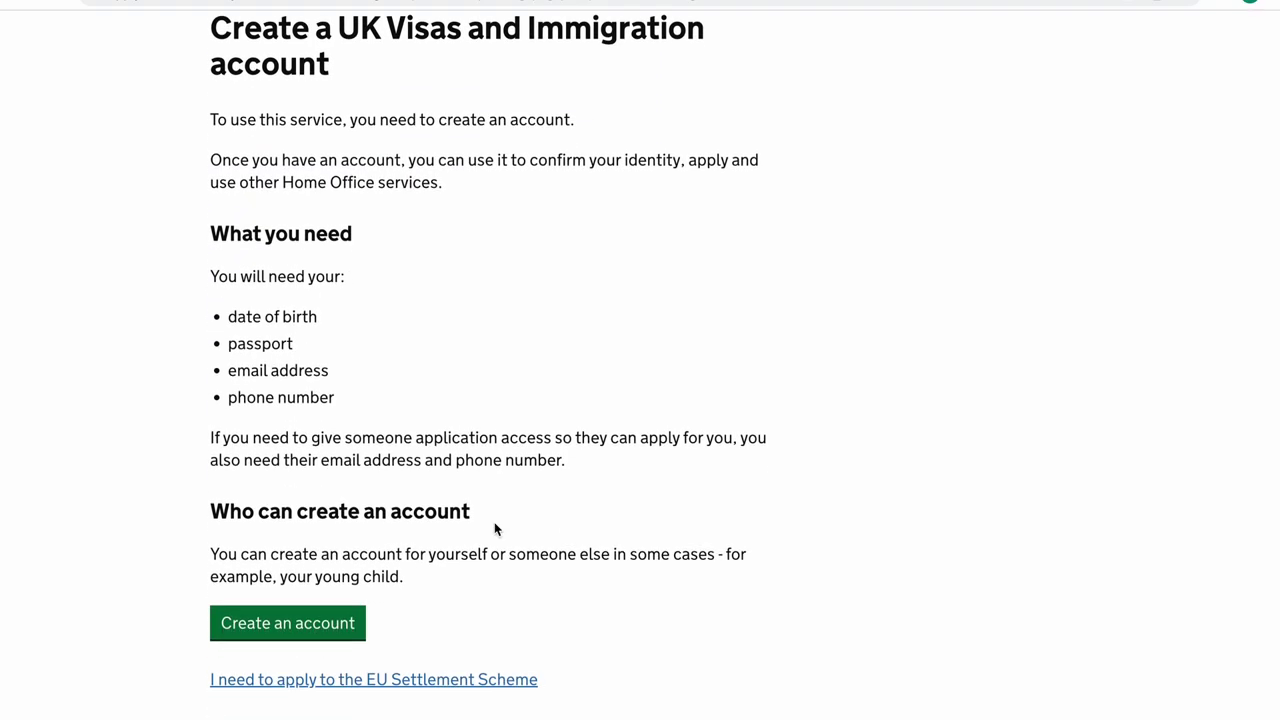
scroll(494, 529, down, 1)
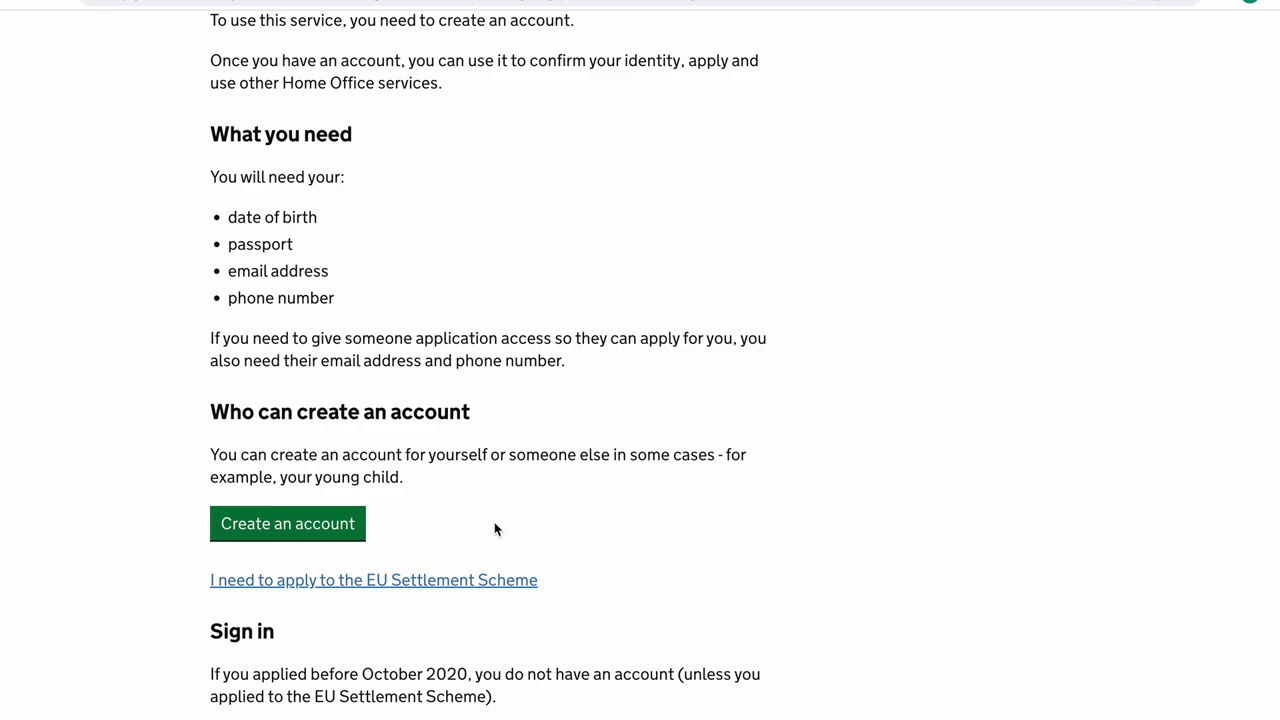
scroll(494, 529, down, 1)
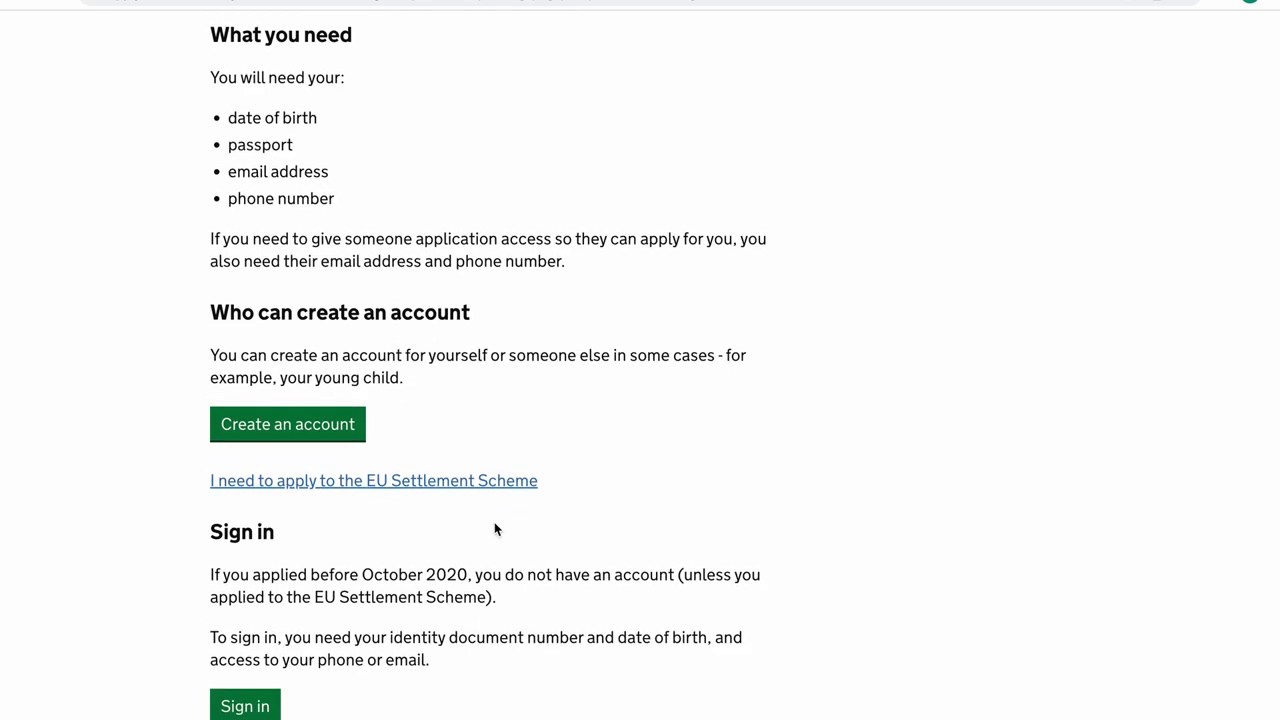
click(297, 429)
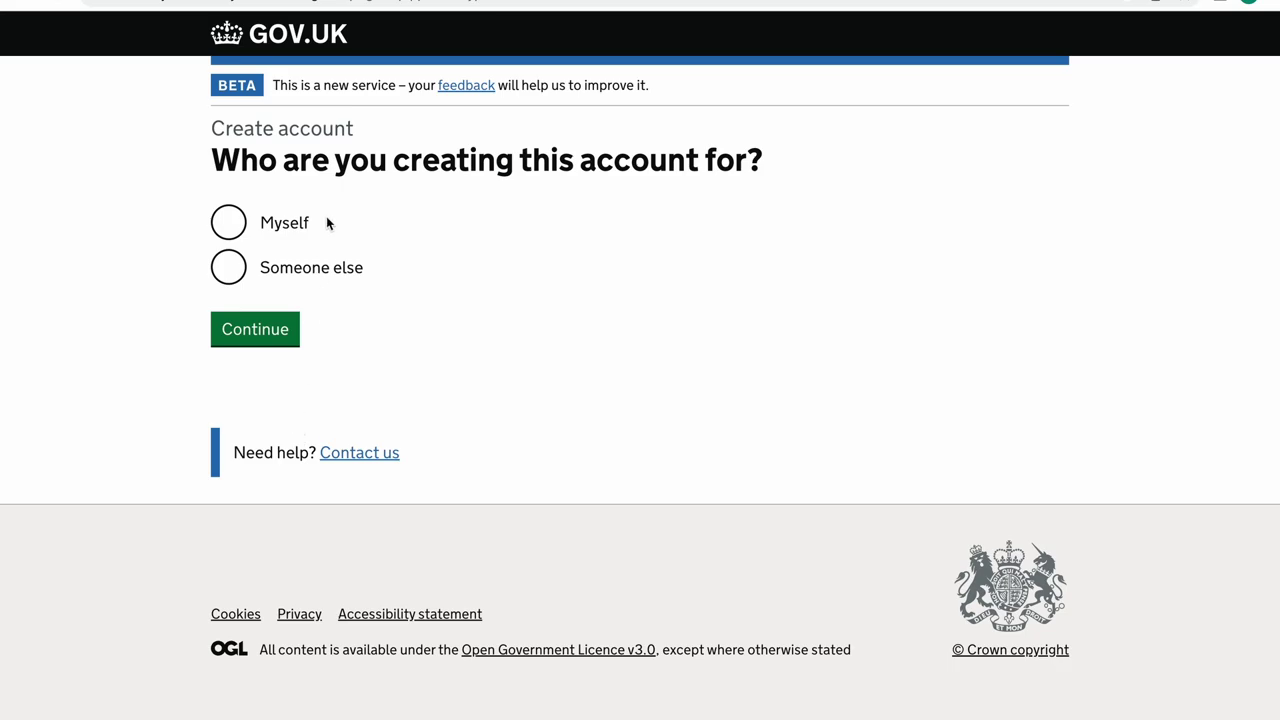
click(252, 237)
click(250, 331)
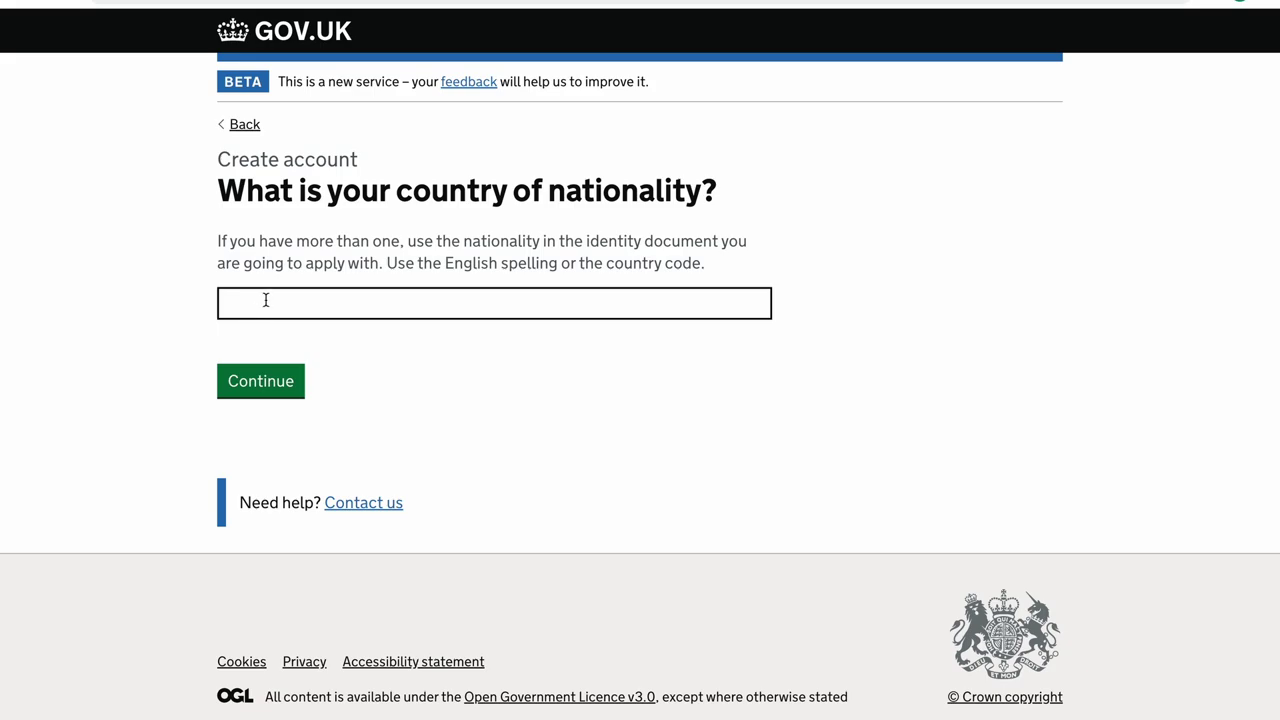
Step: Set nationality to India - IND and fill in the passport details
click(266, 300)
text(India)
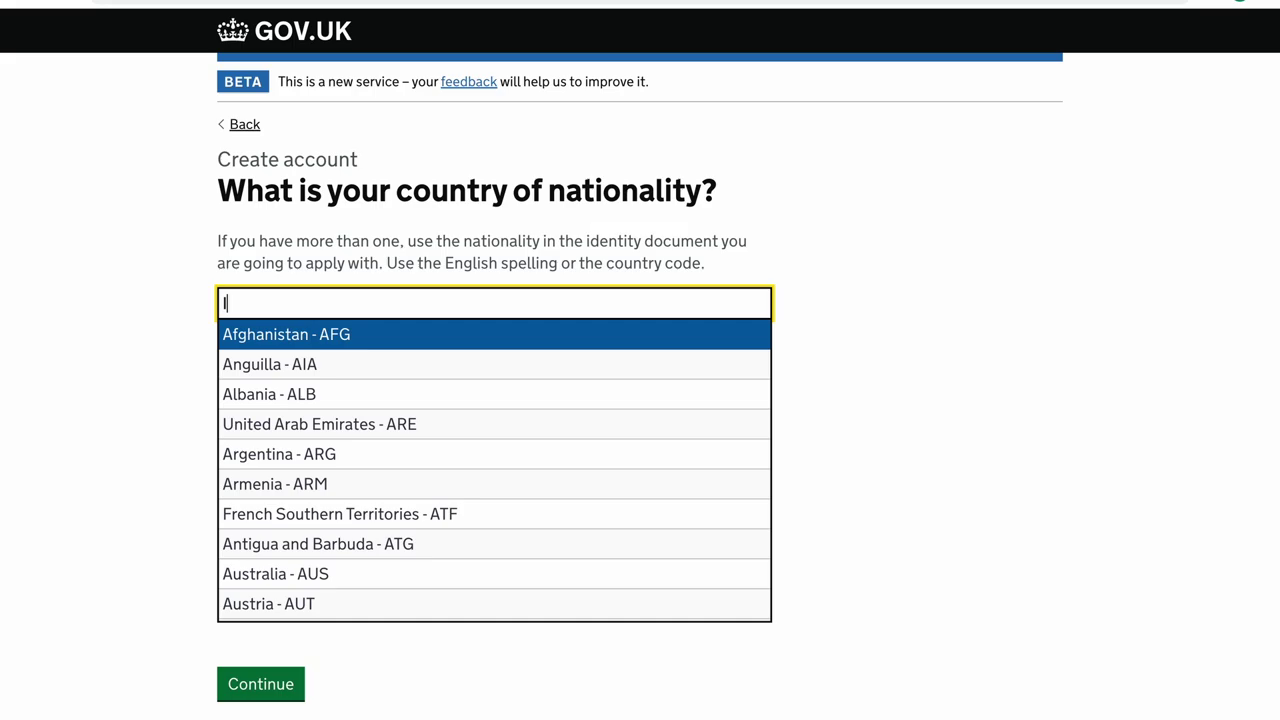
click(278, 337)
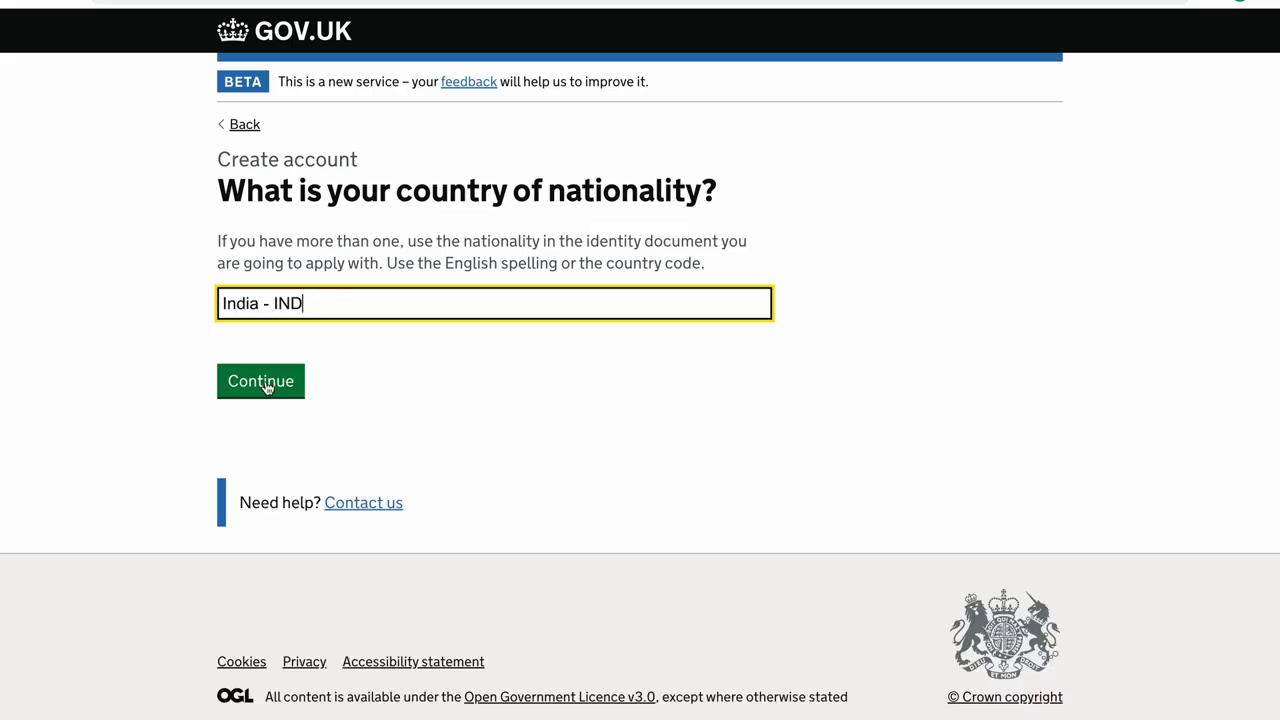
click(260, 392)
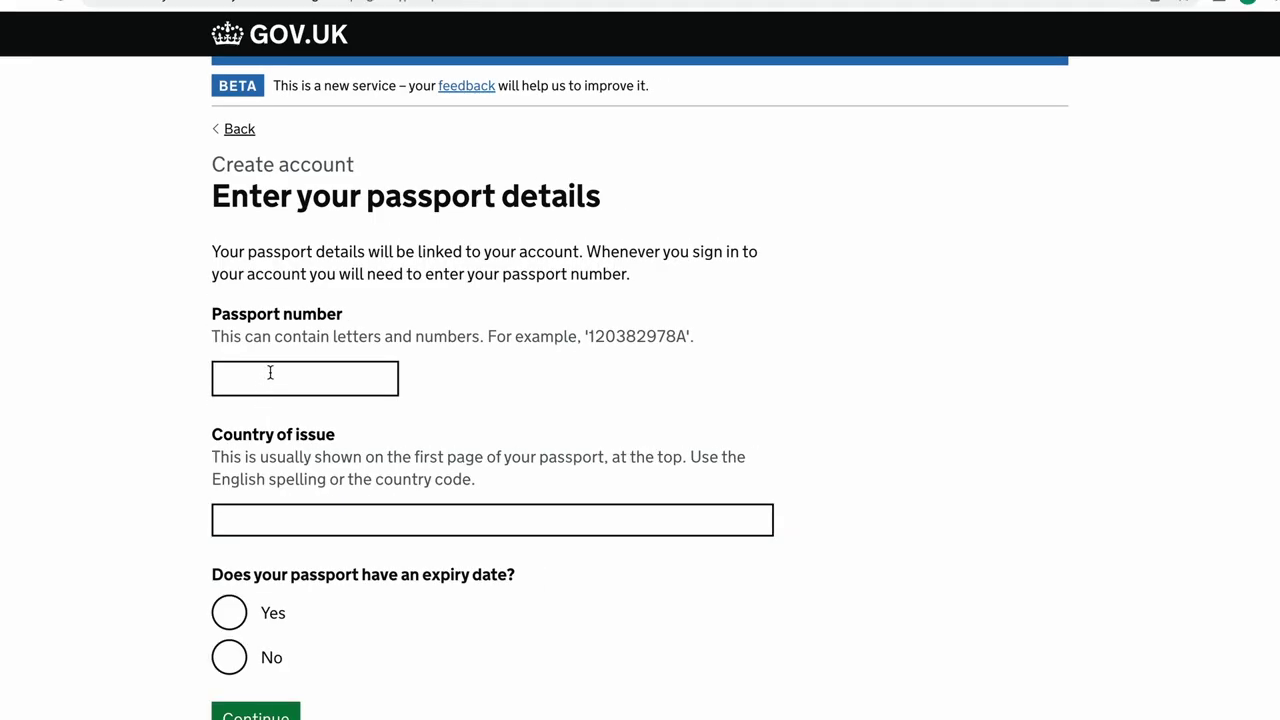
click(270, 372)
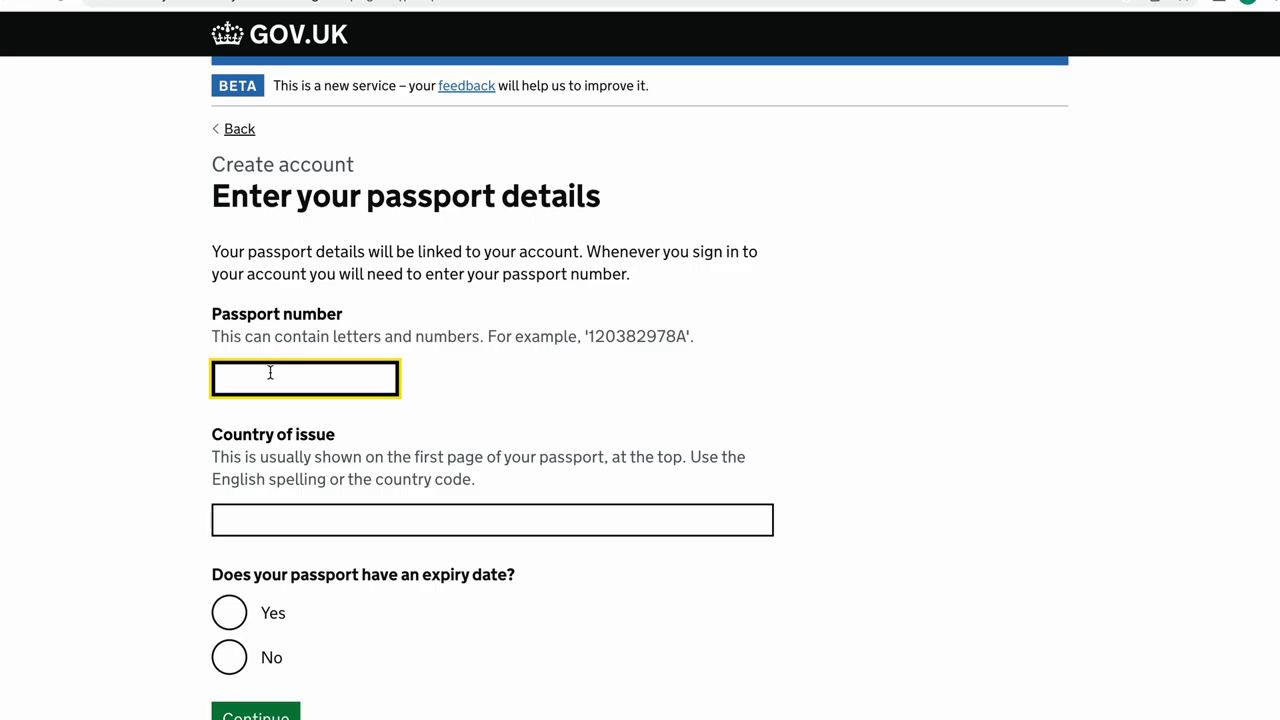
scroll(270, 372, down, 2)
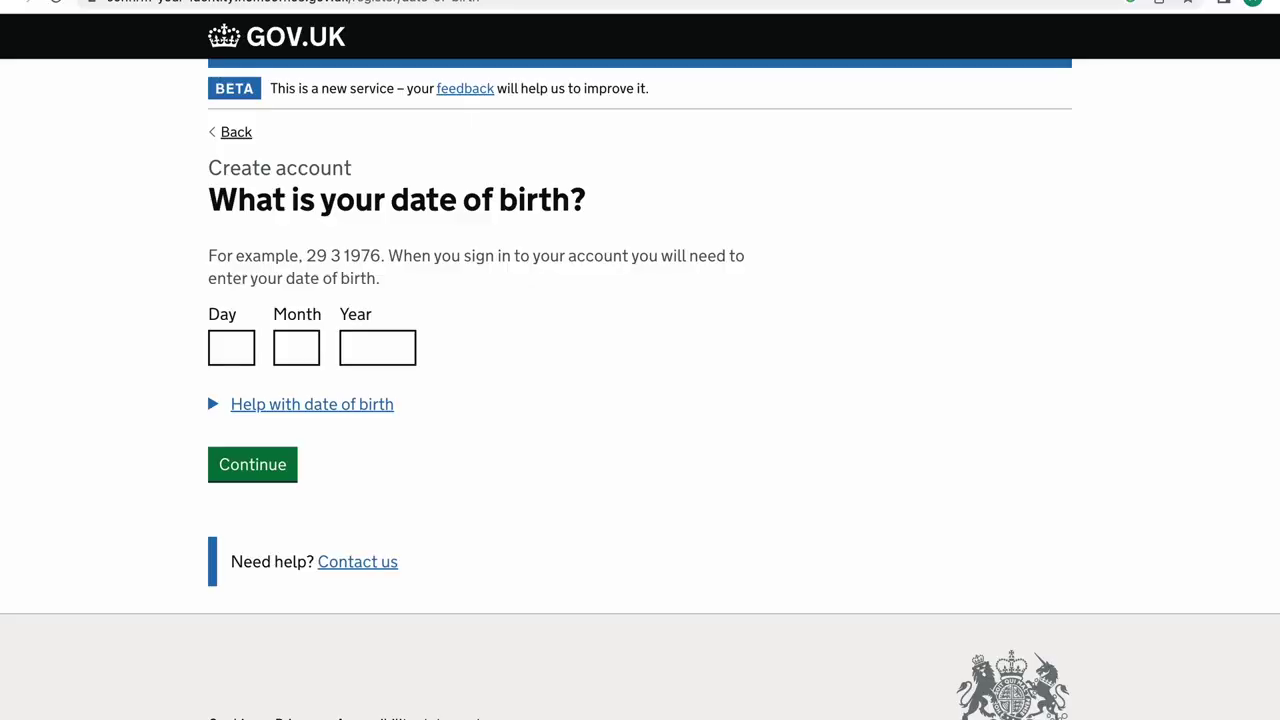
Step: Enter the date of birth and remaining details, answering No to adding a helper
click(239, 347)
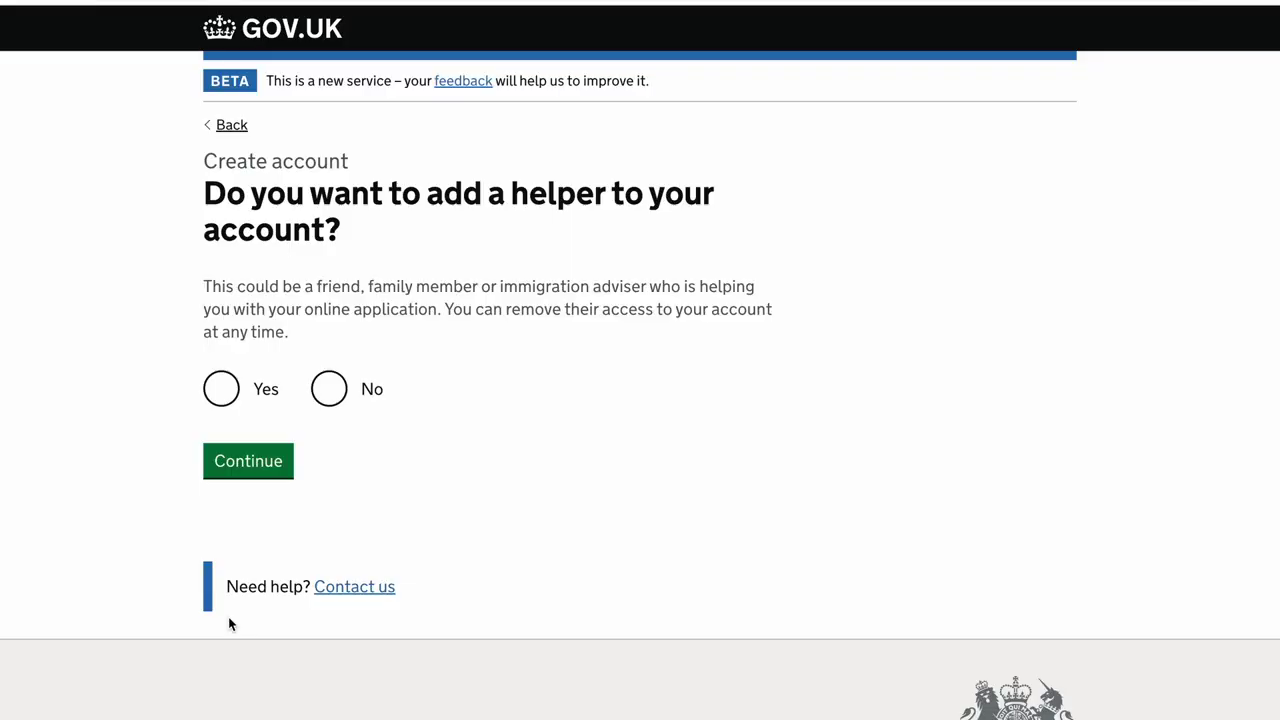
click(330, 392)
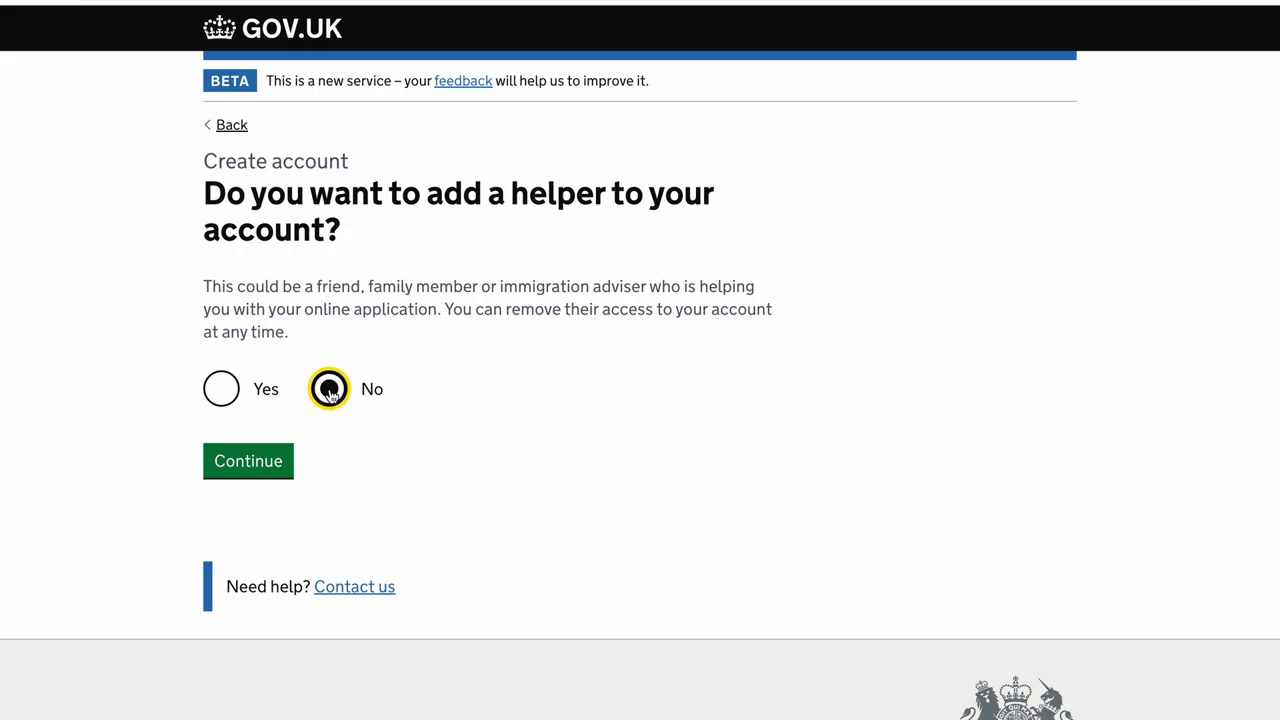
click(262, 458)
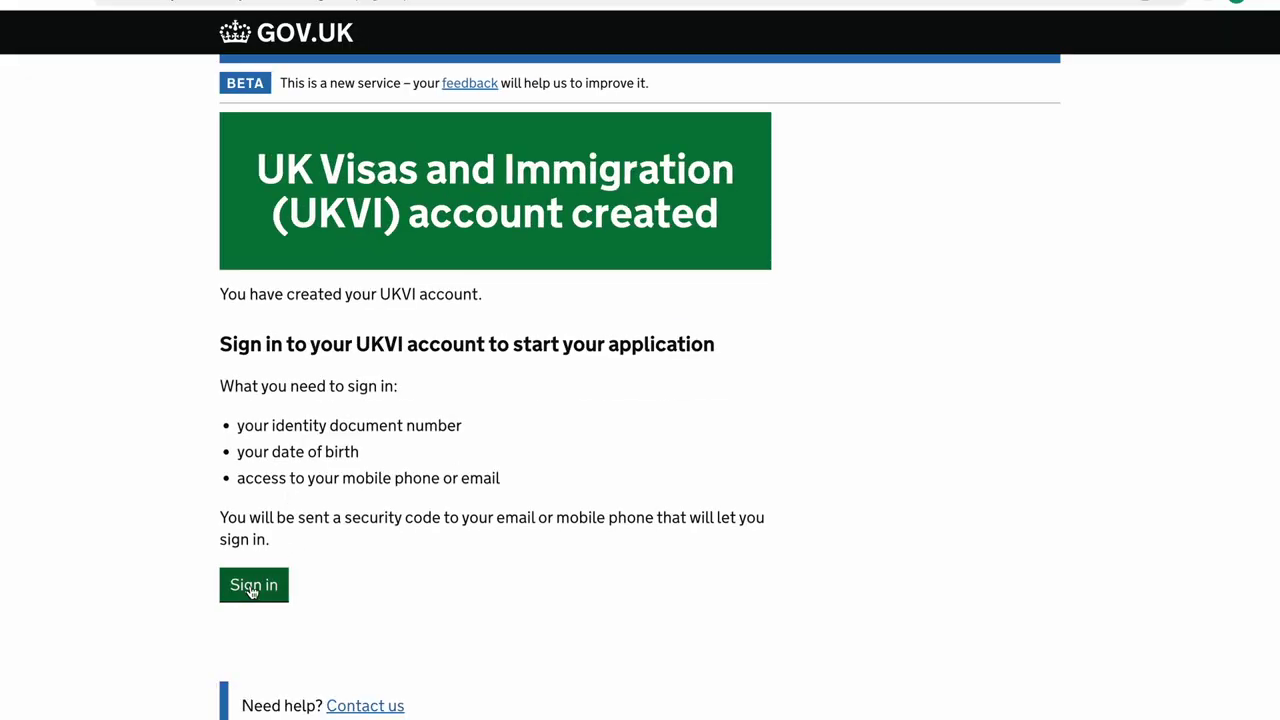
Step: Sign in with passport, date of birth and a security code sent by phone
click(252, 586)
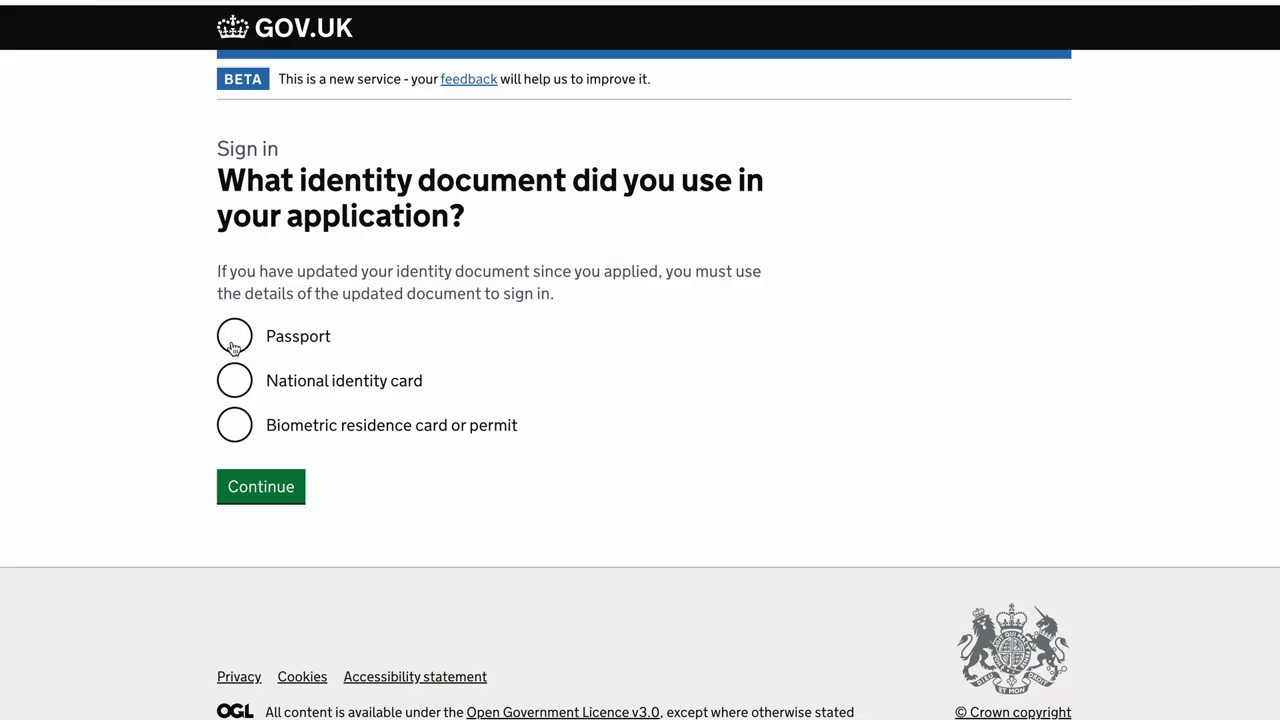
click(234, 338)
key(Return)
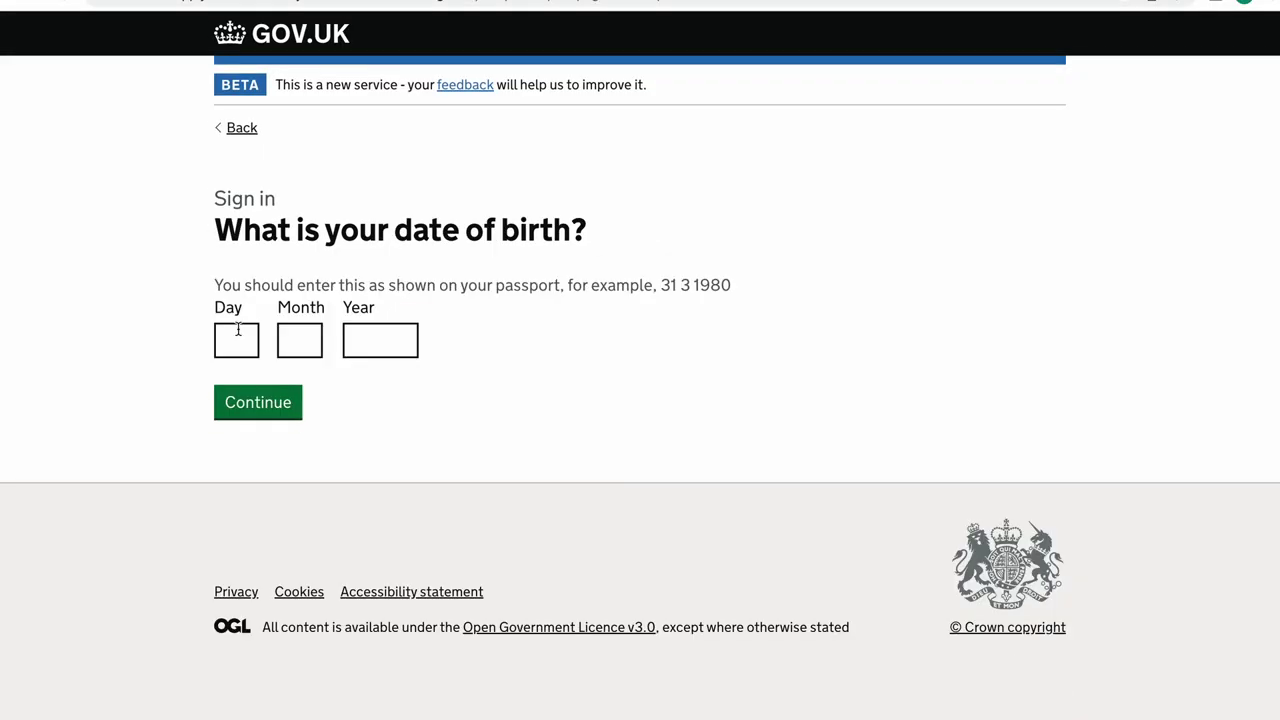
click(238, 332)
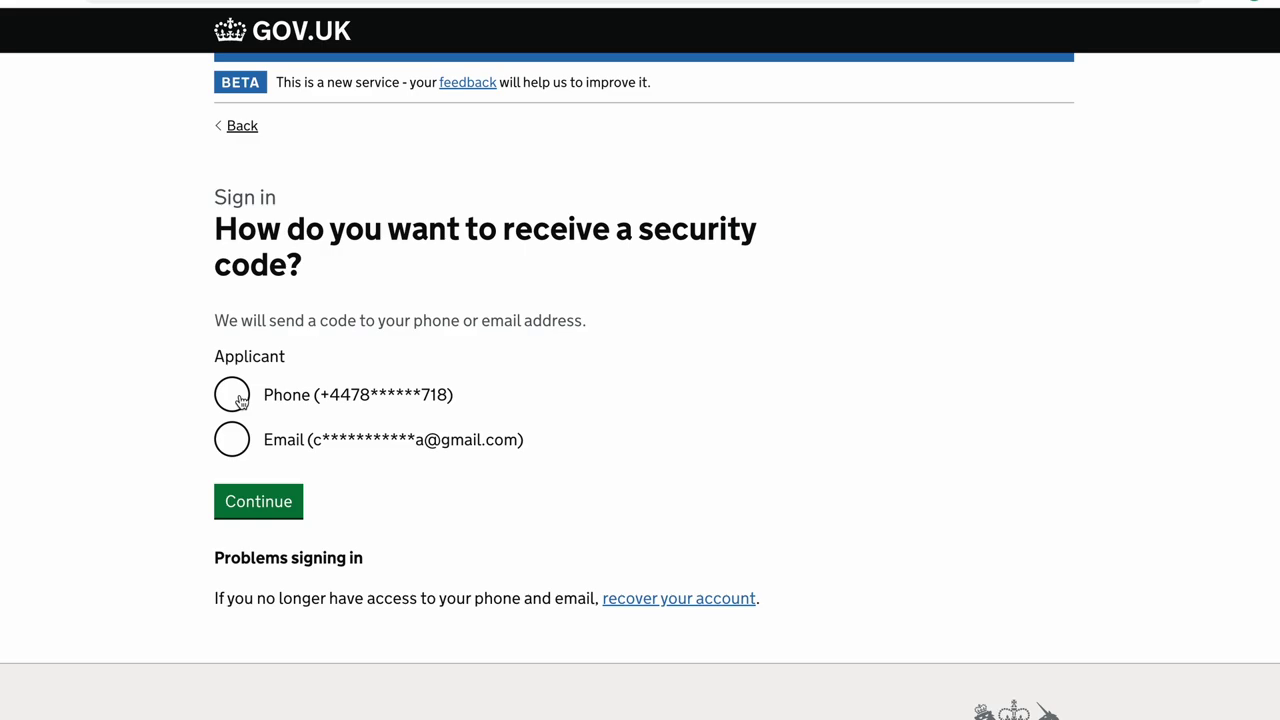
click(238, 398)
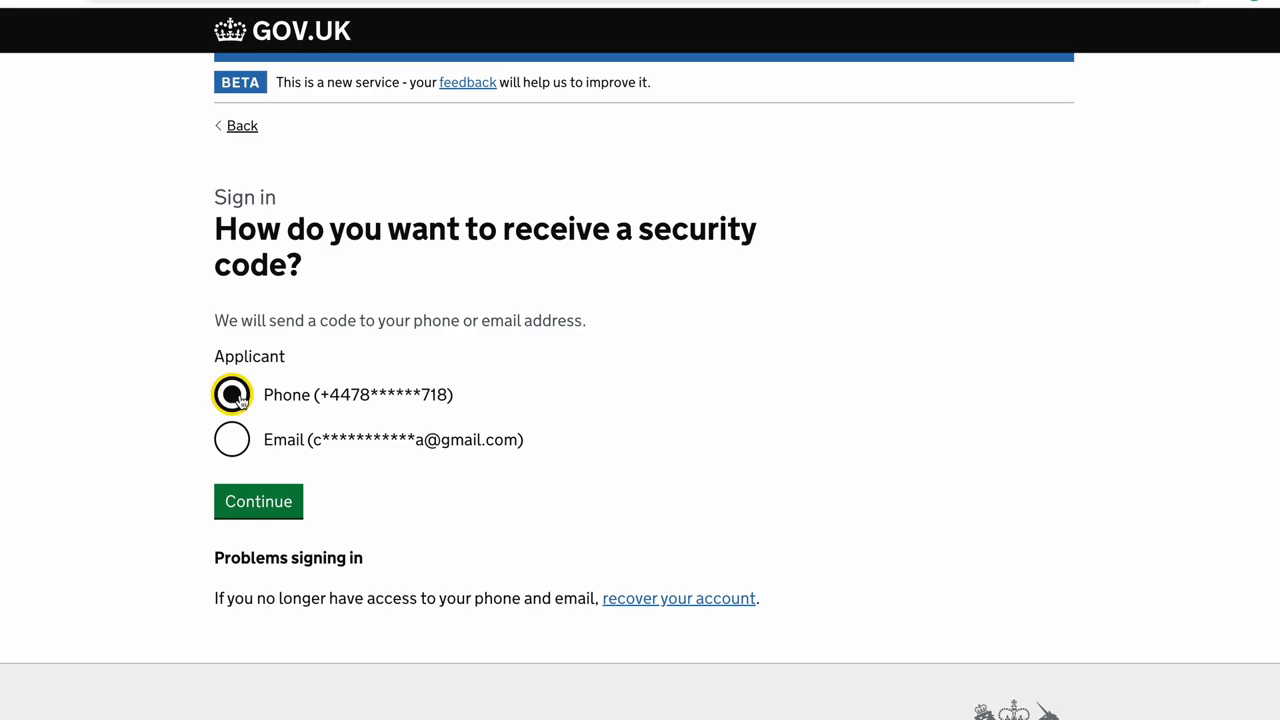
click(248, 505)
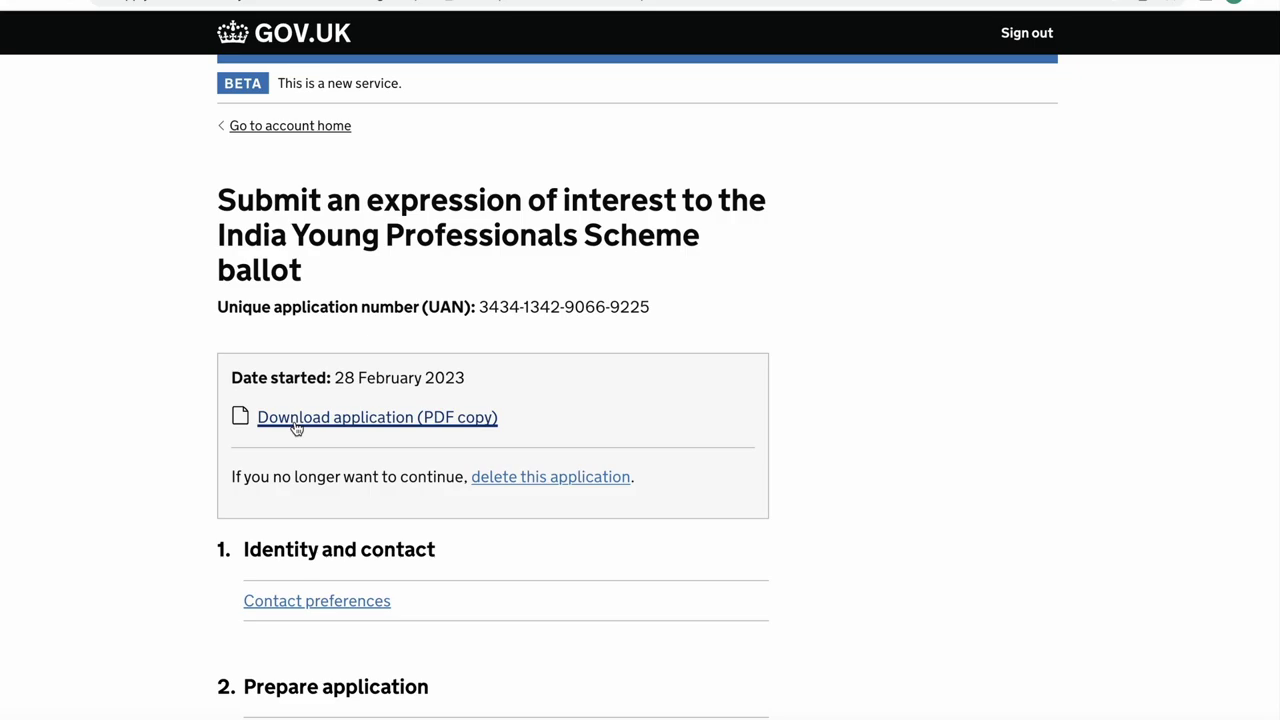
Step: Confirm the existing contact email, then complete the Declaration with the applicable confirmation
scroll(200, 480, down, 5)
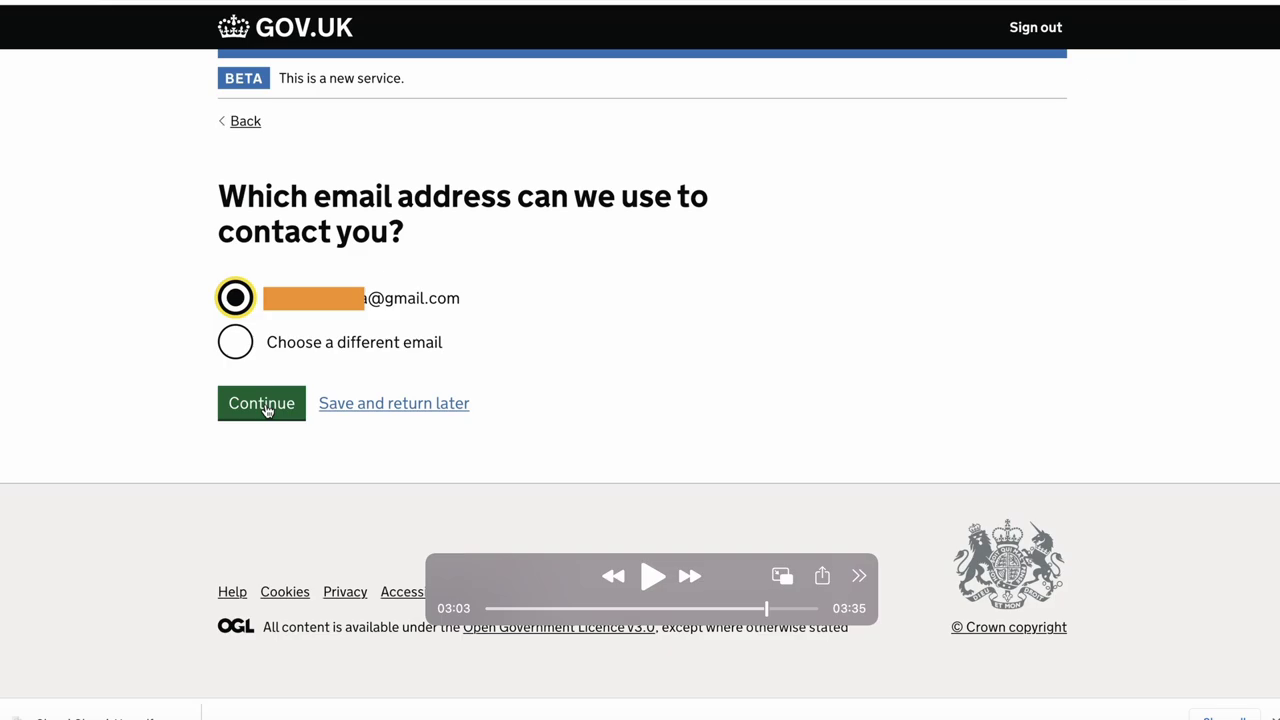
click(262, 404)
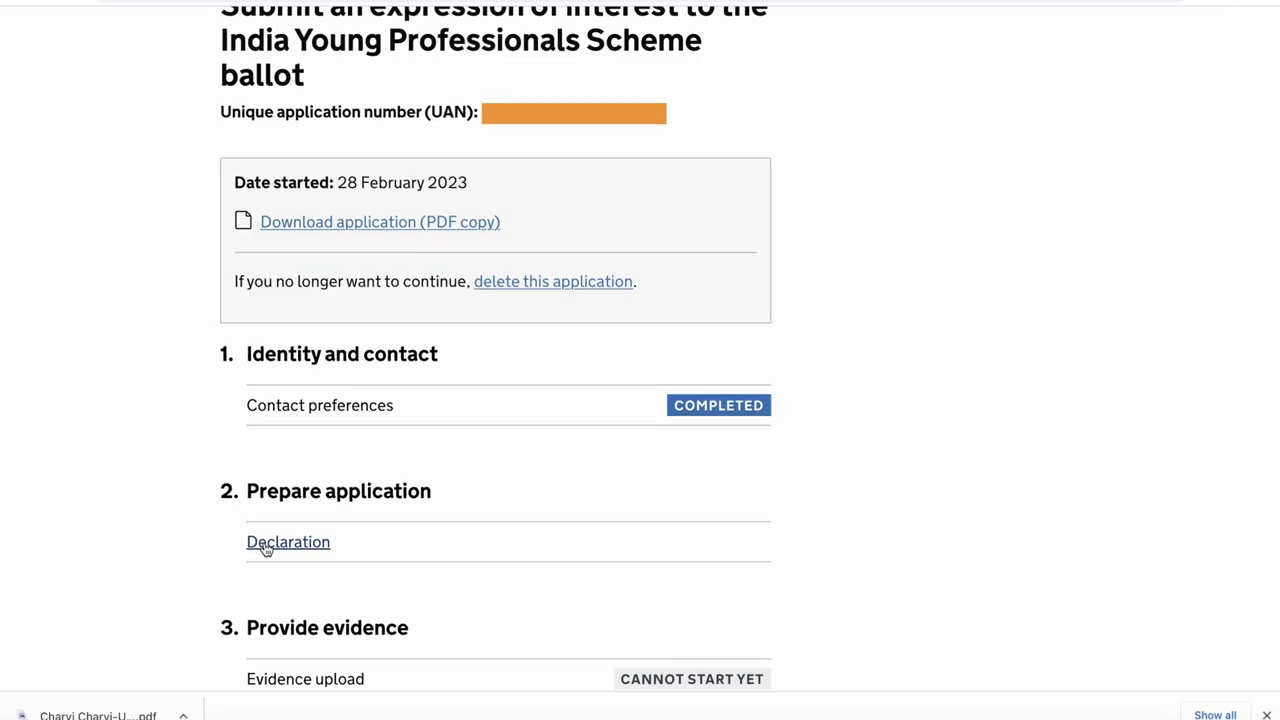
click(265, 545)
scroll(260, 562, down, 2)
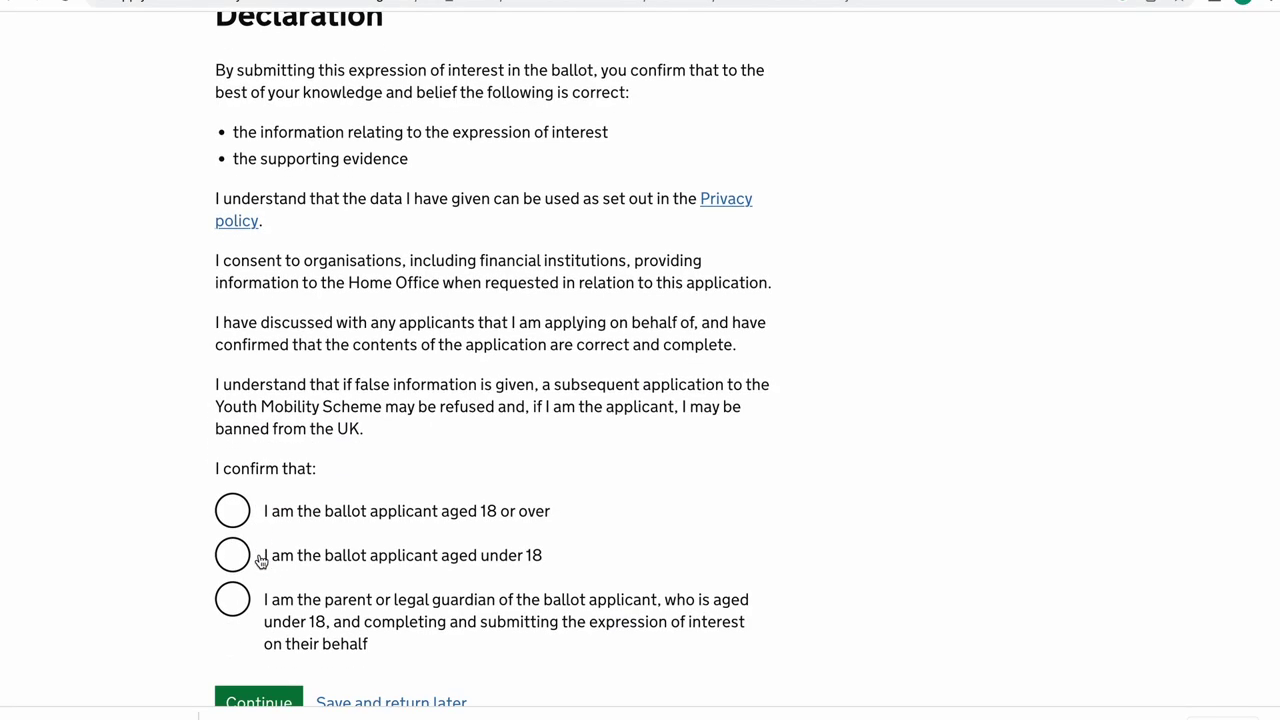
scroll(260, 562, down, 2)
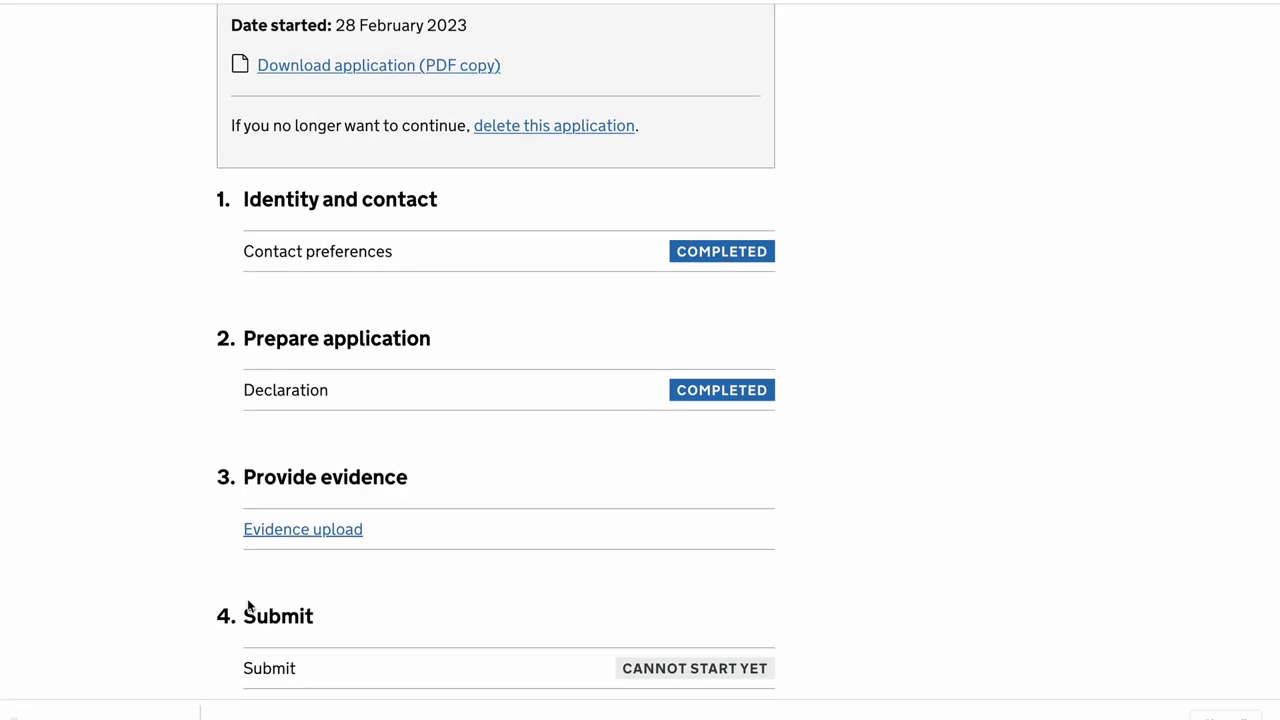
scroll(249, 600, down, 2)
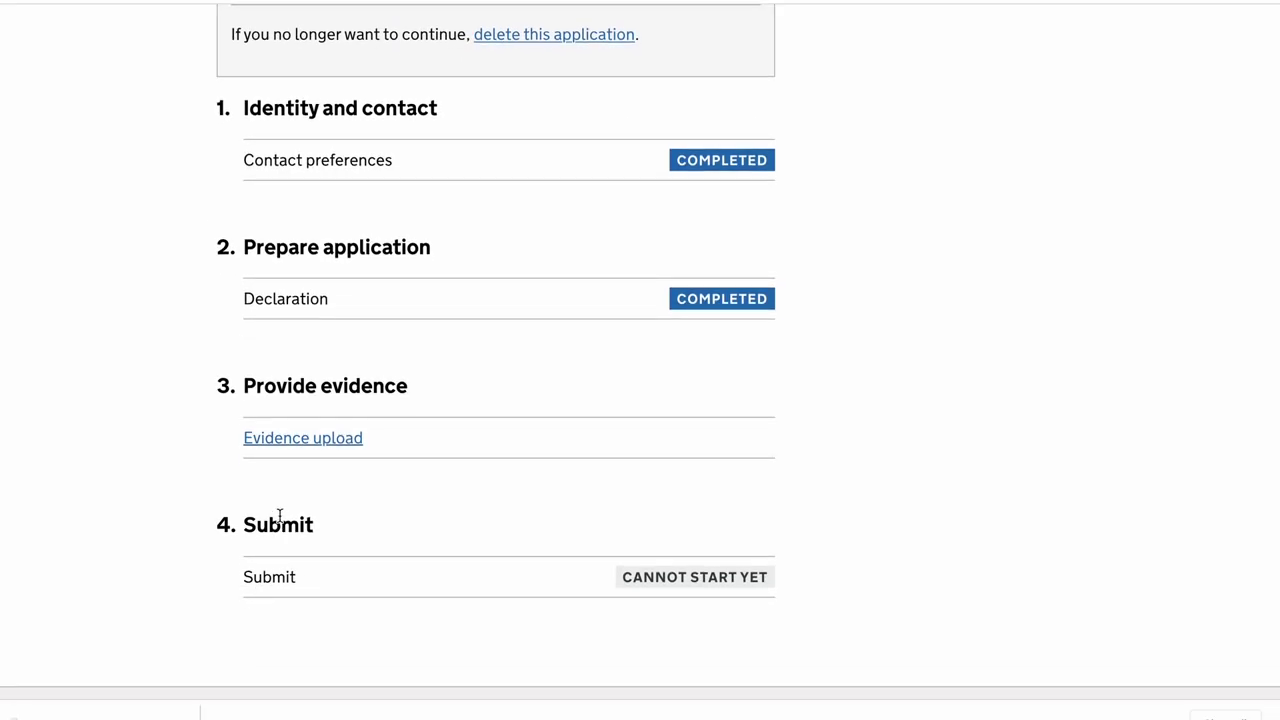
Step: Upload the passport photo page image as evidence and return to the task list
click(286, 443)
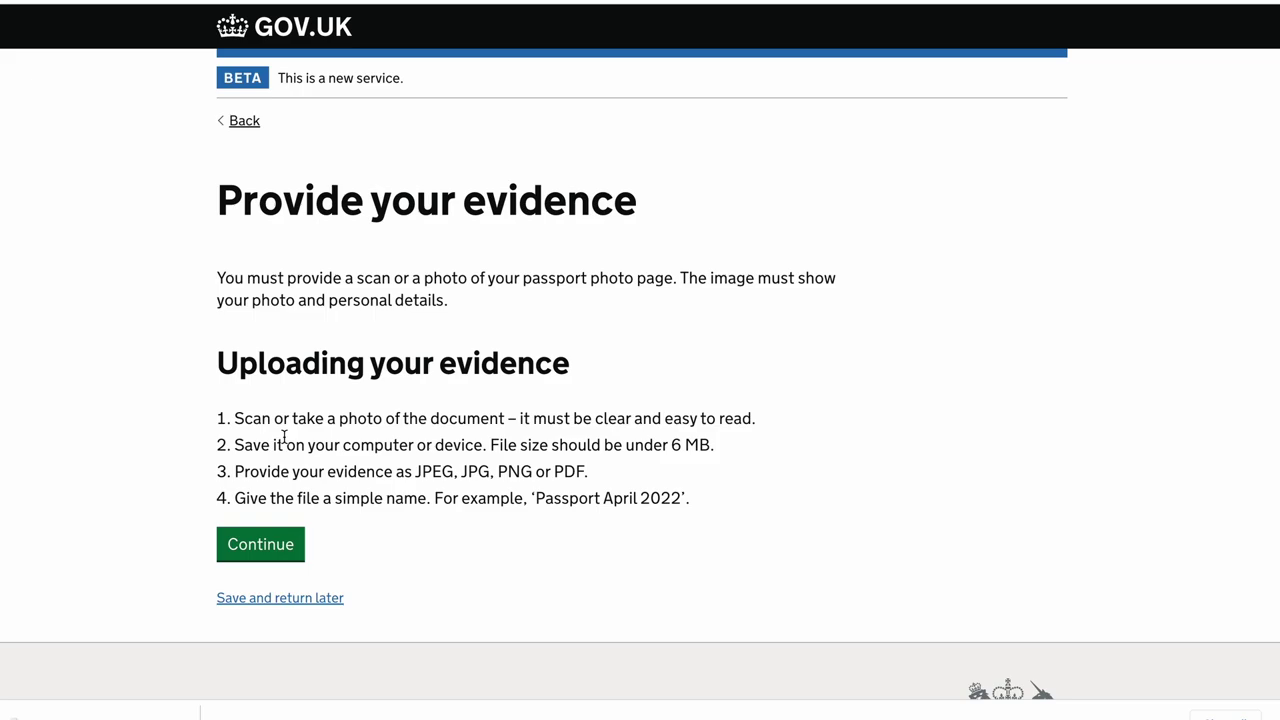
click(243, 570)
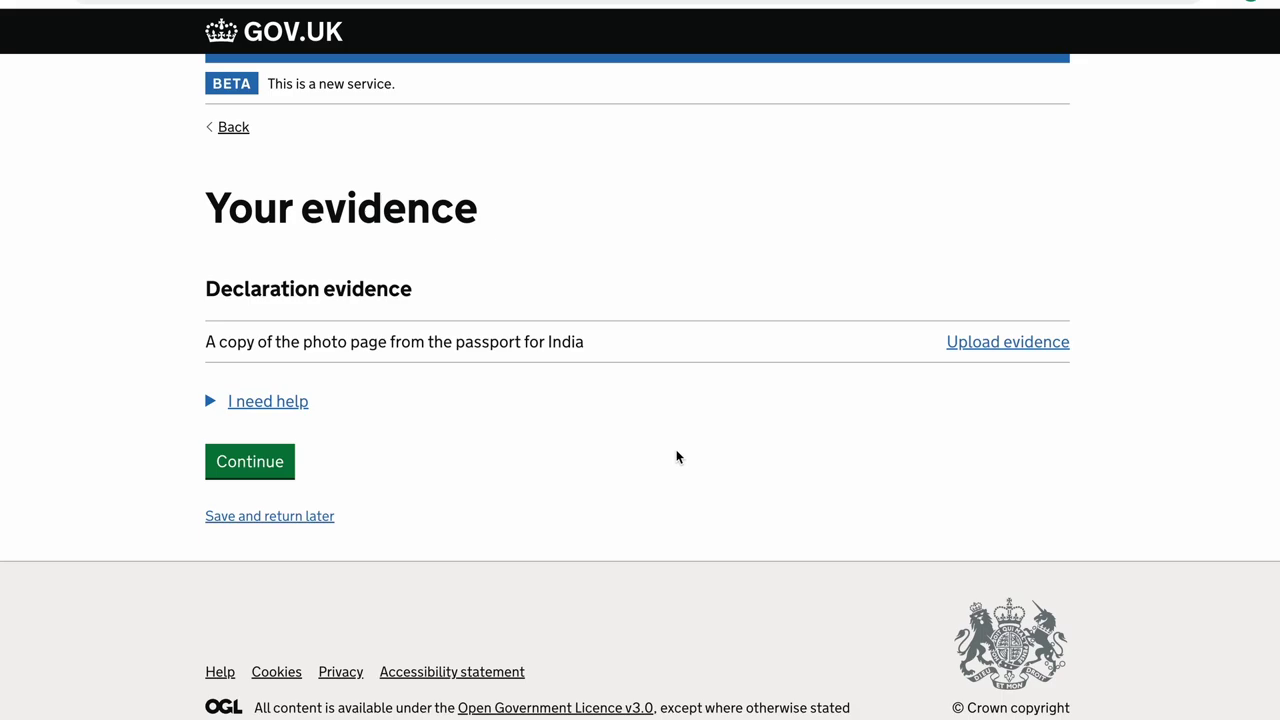
click(983, 345)
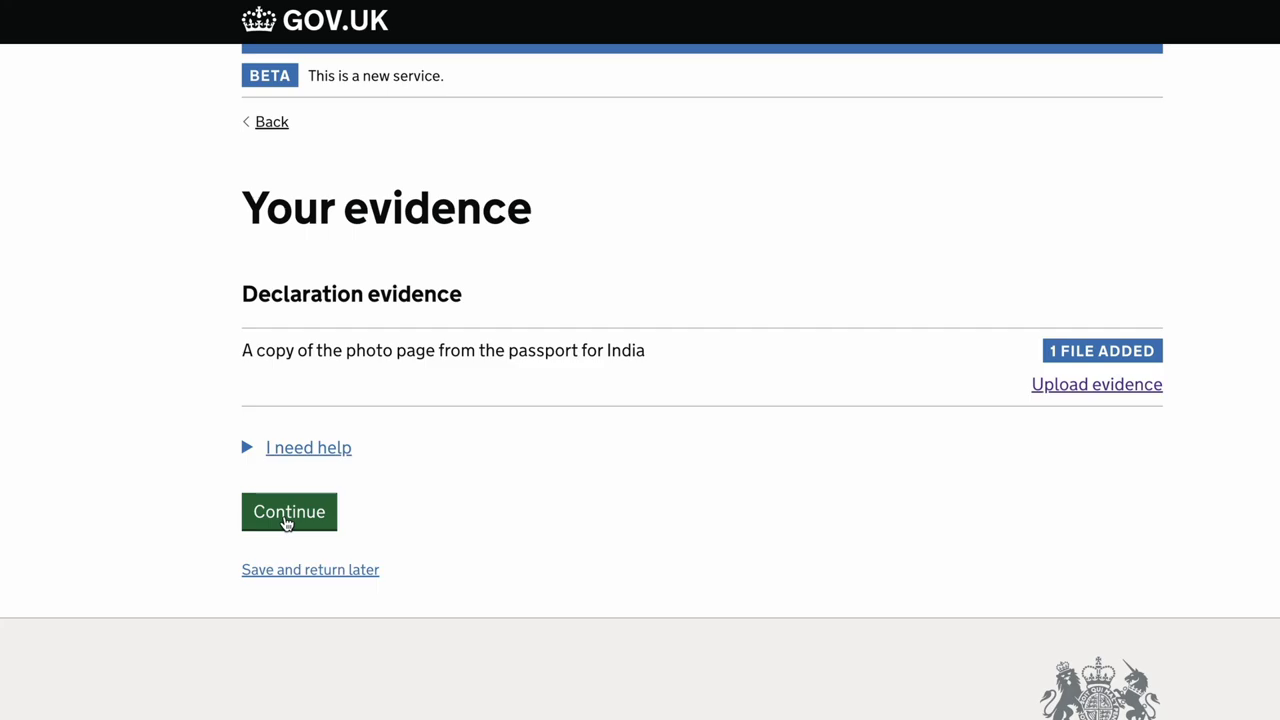
click(287, 515)
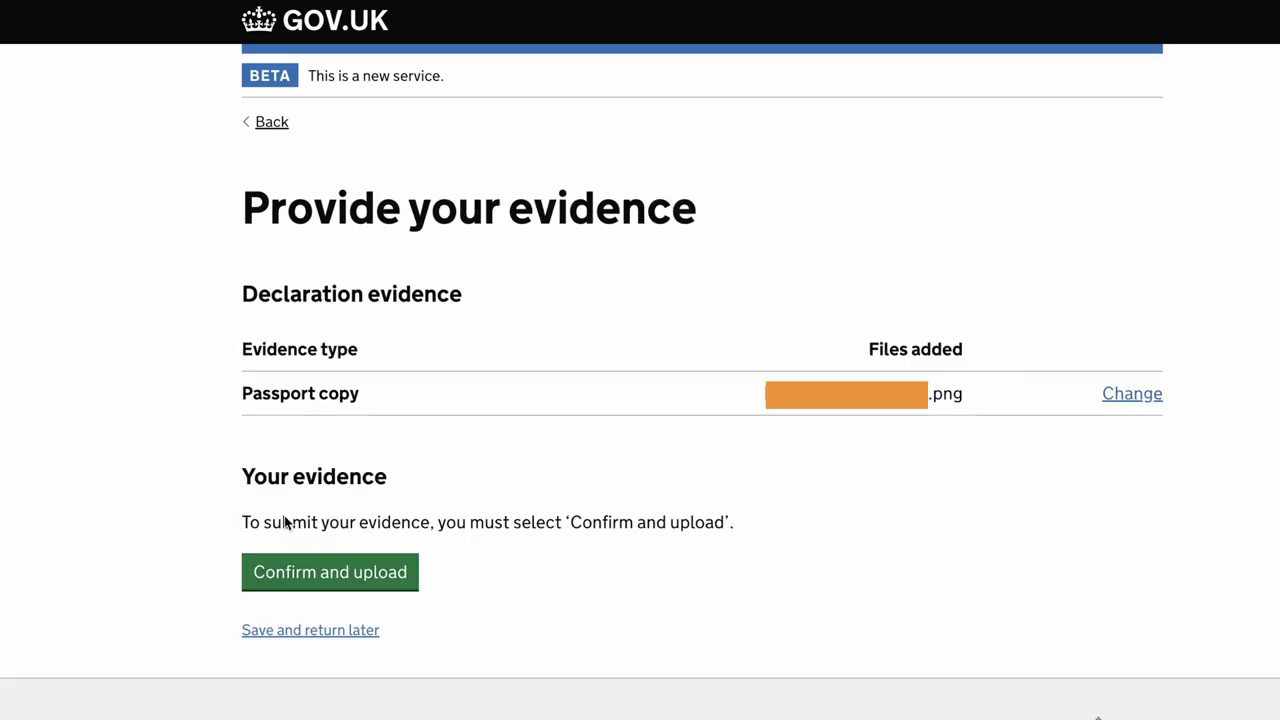
click(287, 572)
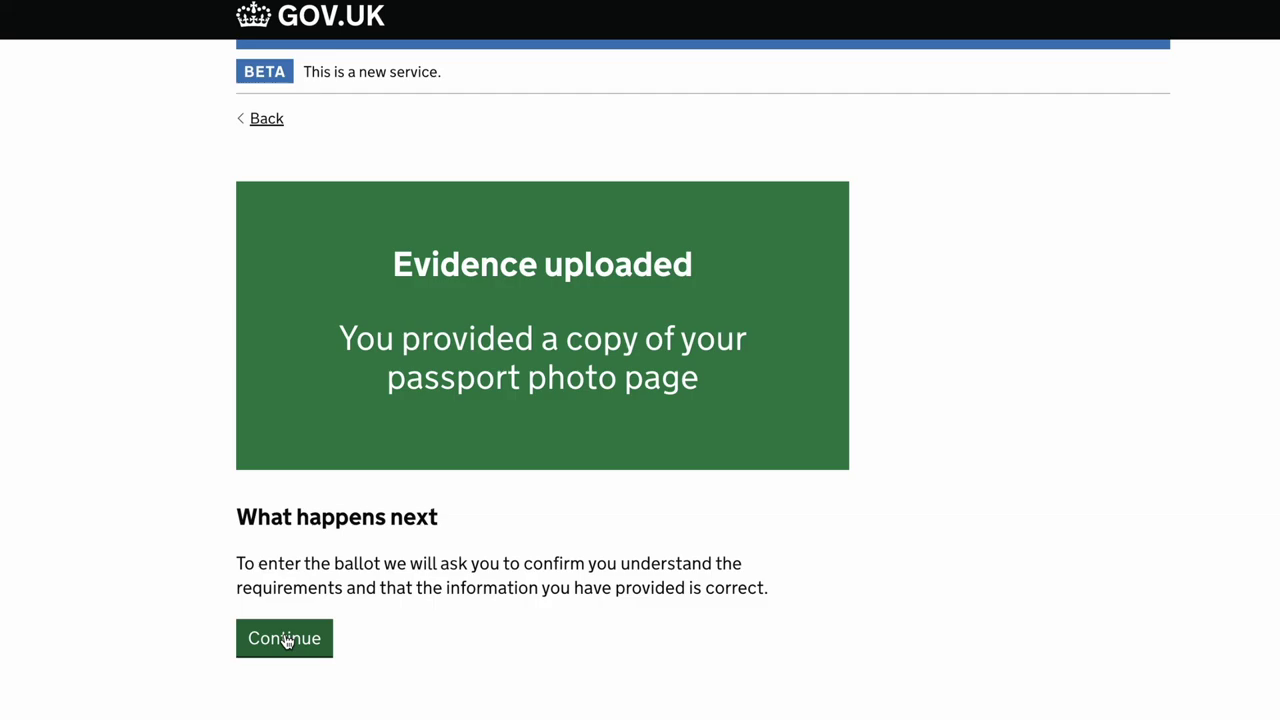
click(287, 640)
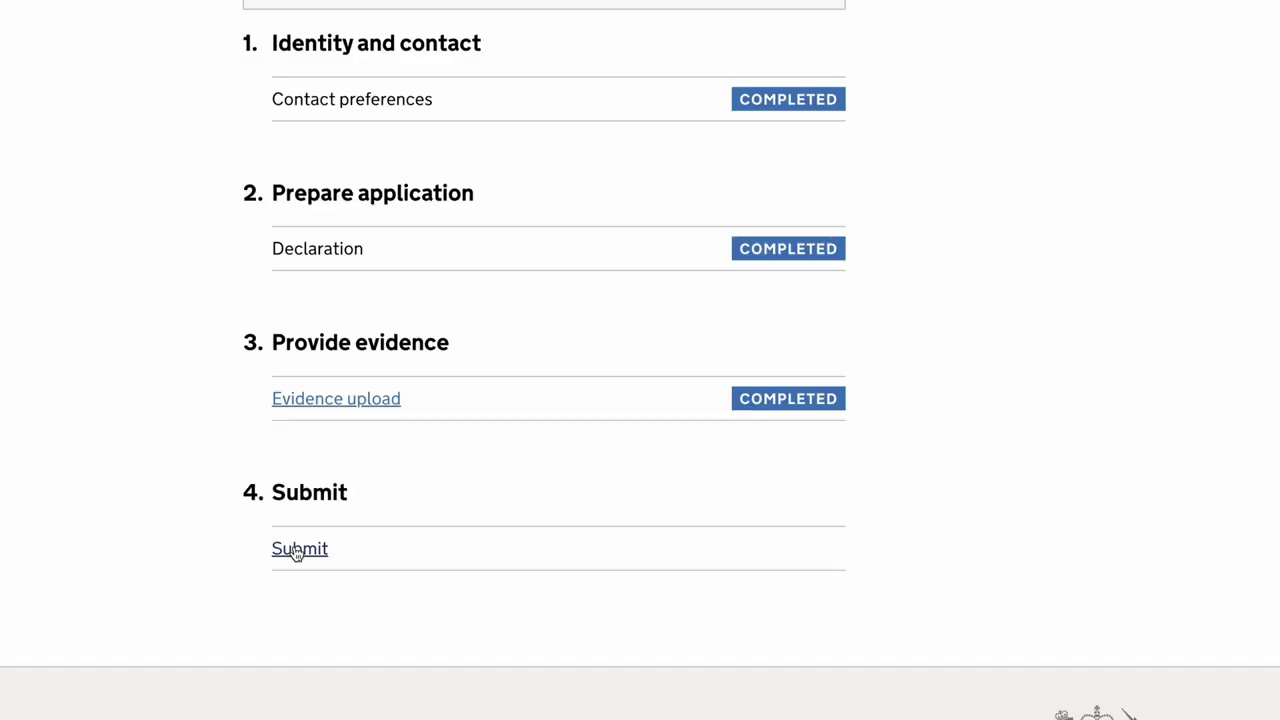
Step: Start Submit and review the Next steps page down to the confirm-and-submit declaration
click(296, 550)
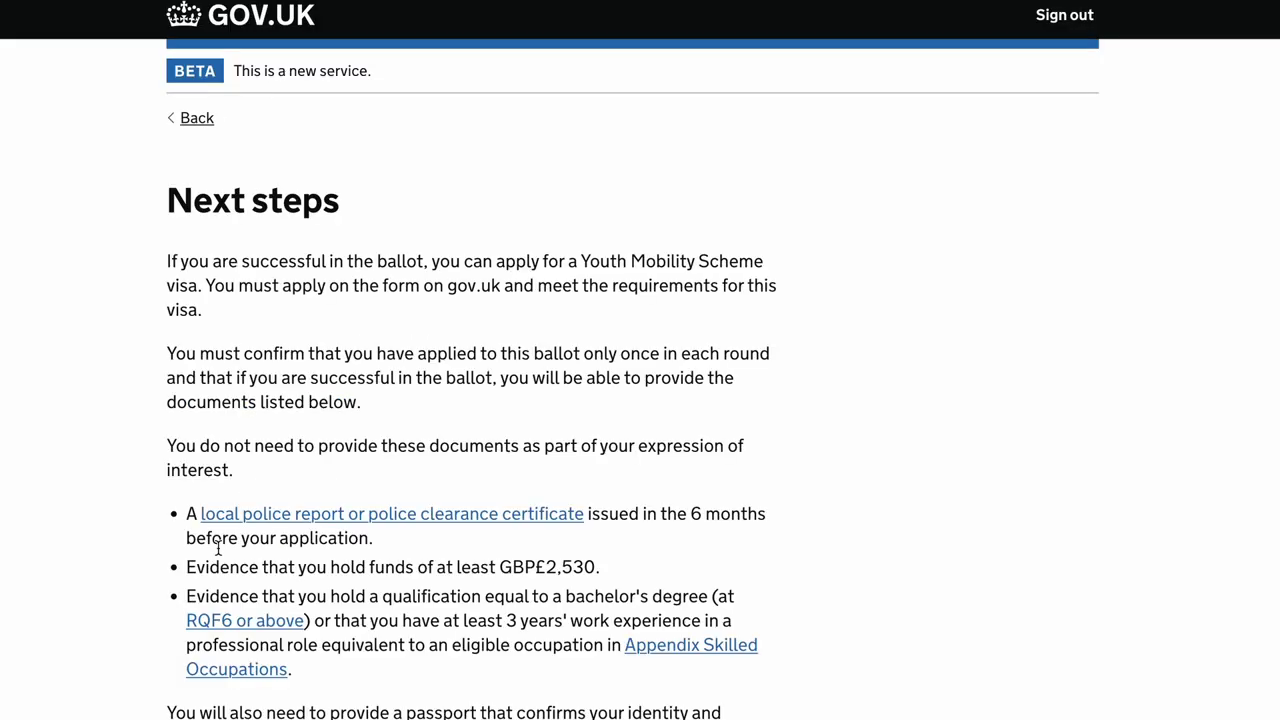
scroll(218, 548, down, 2)
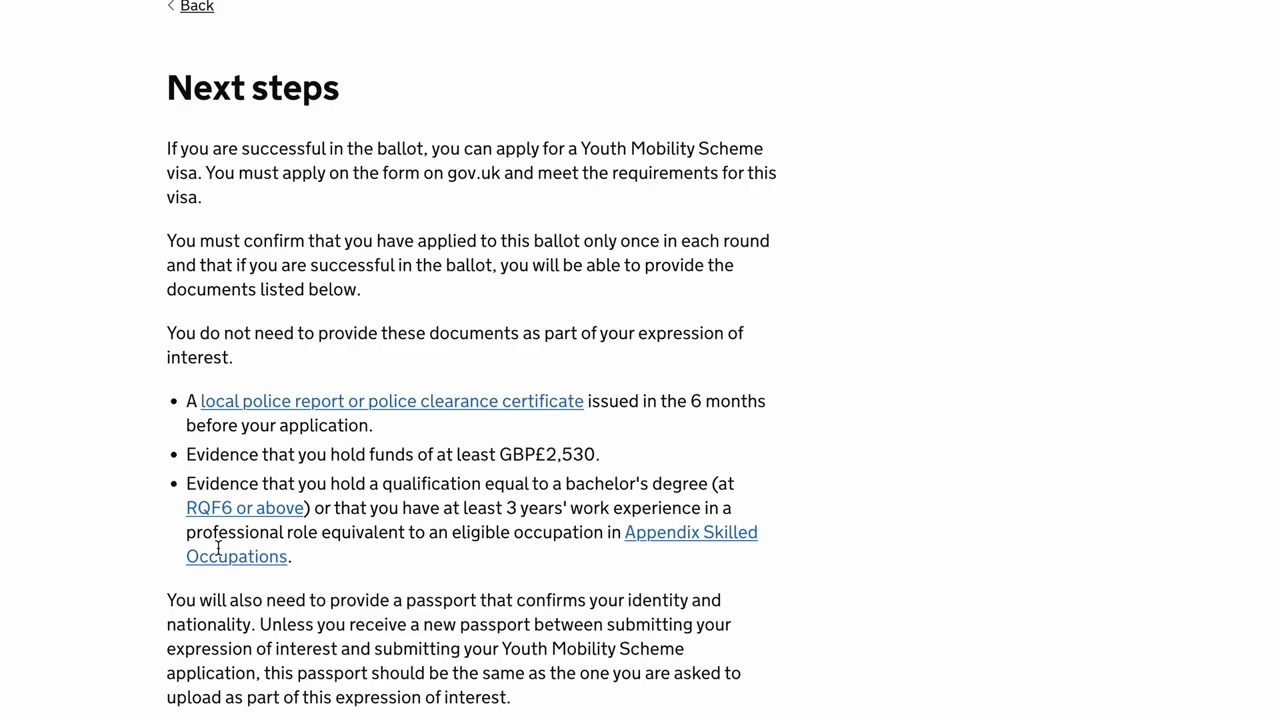
scroll(218, 548, down, 3)
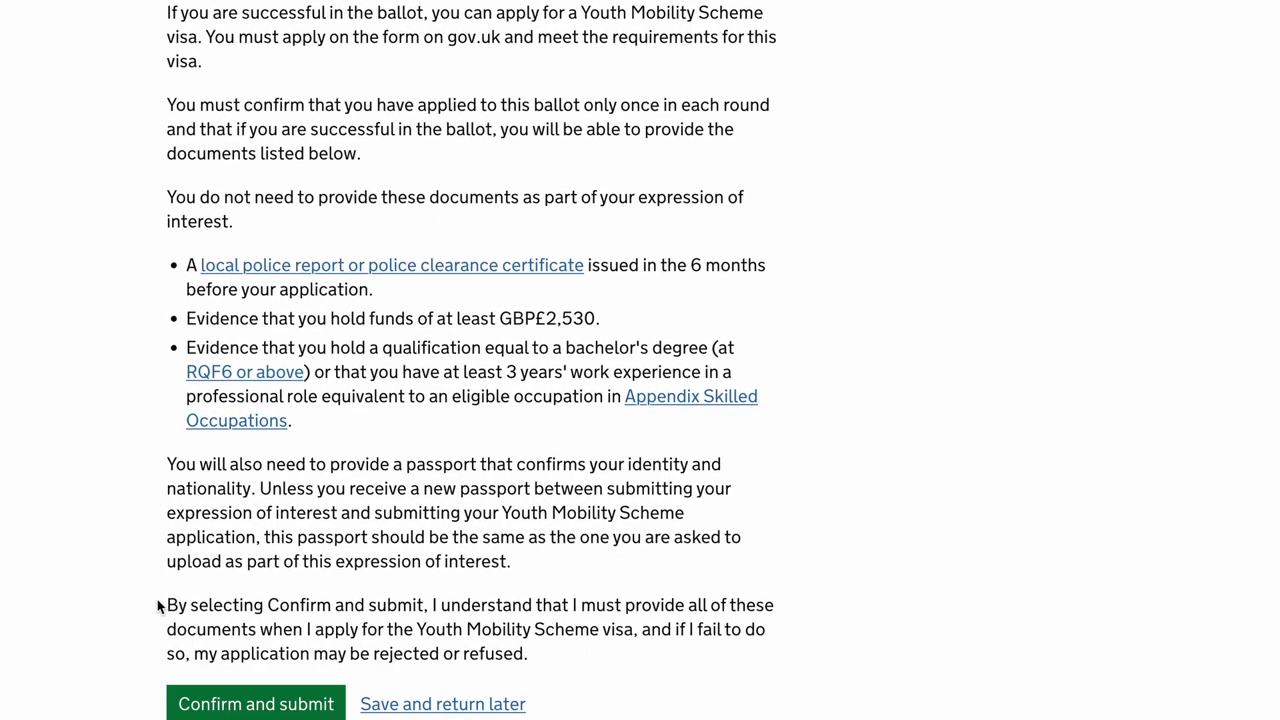
click(201, 706)
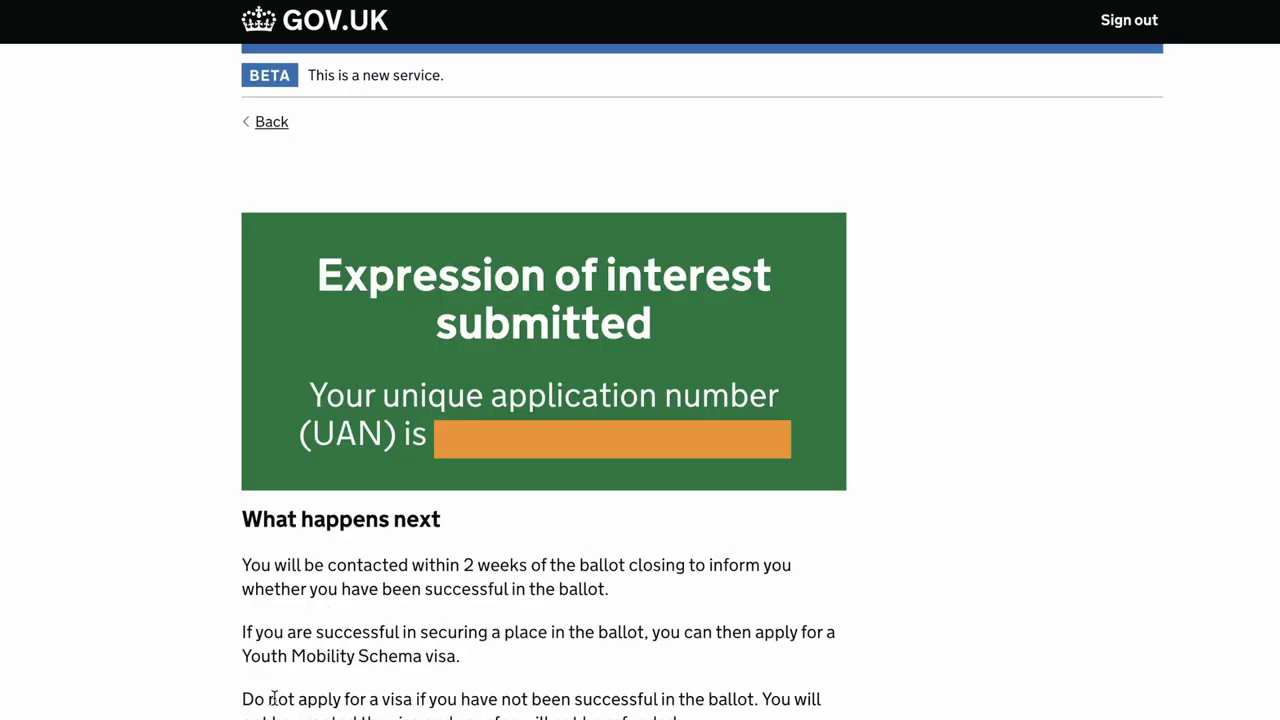